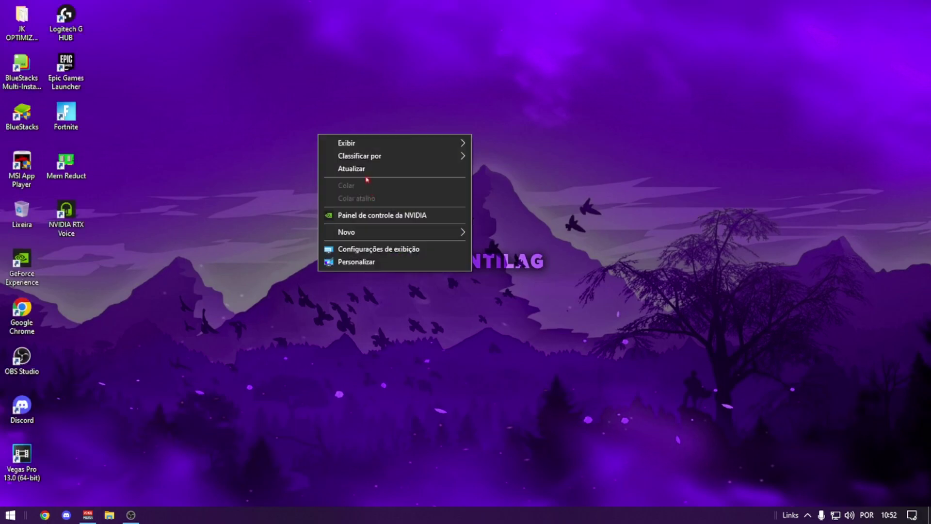
pyautogui.click(367, 170)
pyautogui.rightClick(332, 140)
pyautogui.click(364, 180)
pyautogui.rightClick(263, 129)
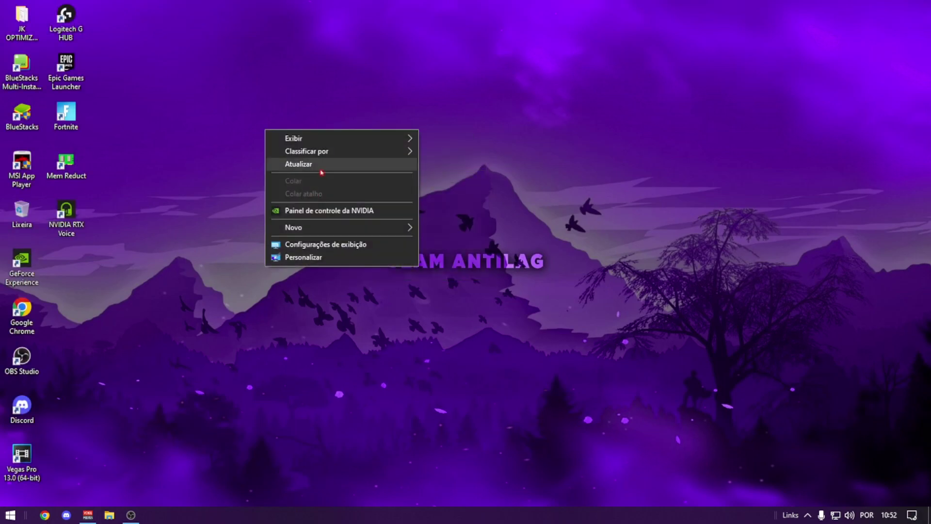
pyautogui.click(286, 162)
pyautogui.rightClick(272, 135)
pyautogui.click(305, 168)
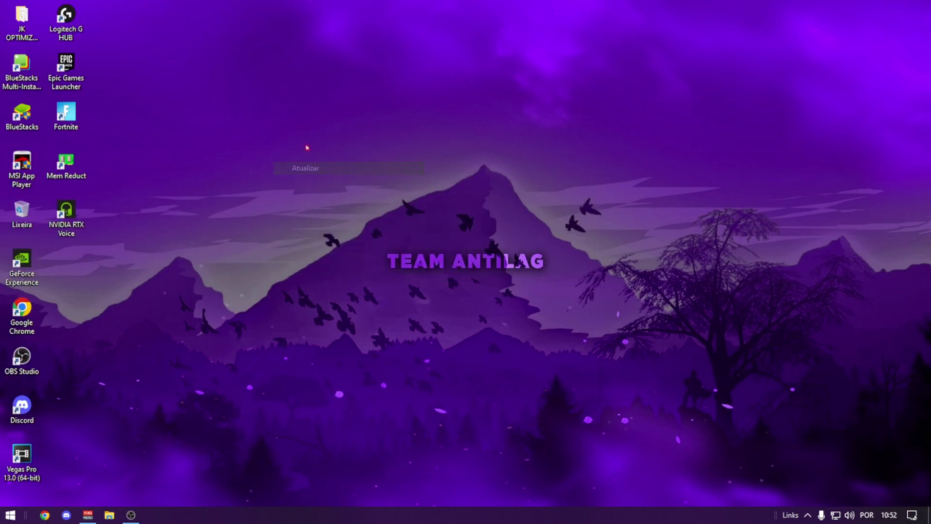
pyautogui.click(344, 185)
pyautogui.rightClick(290, 148)
pyautogui.click(333, 182)
pyautogui.rightClick(295, 148)
pyautogui.click(337, 188)
pyautogui.rightClick(308, 153)
pyautogui.click(340, 187)
pyautogui.rightClick(301, 155)
pyautogui.click(334, 188)
pyautogui.rightClick(294, 153)
pyautogui.click(330, 188)
pyautogui.rightClick(271, 167)
pyautogui.click(301, 203)
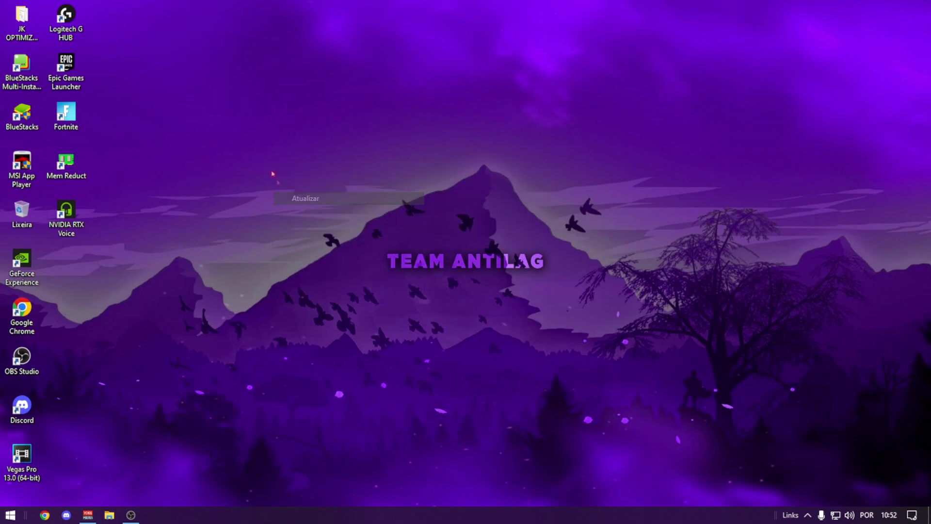
pyautogui.rightClick(270, 170)
pyautogui.click(308, 208)
pyautogui.rightClick(285, 181)
pyautogui.click(316, 215)
pyautogui.rightClick(291, 185)
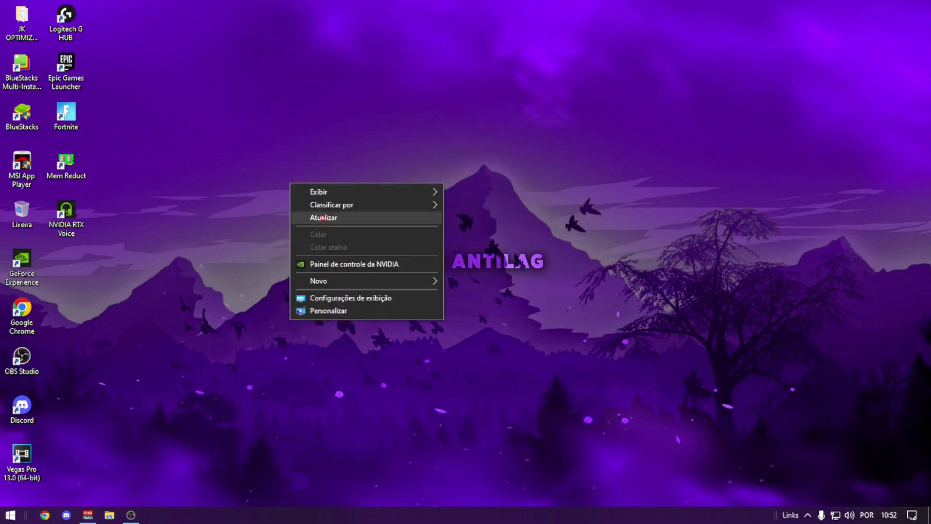
pyautogui.click(320, 218)
pyautogui.rightClick(297, 189)
pyautogui.click(331, 227)
pyautogui.rightClick(288, 193)
pyautogui.click(324, 230)
pyautogui.rightClick(309, 208)
pyautogui.click(340, 244)
pyautogui.rightClick(294, 205)
pyautogui.click(329, 241)
pyautogui.rightClick(303, 214)
pyautogui.click(334, 249)
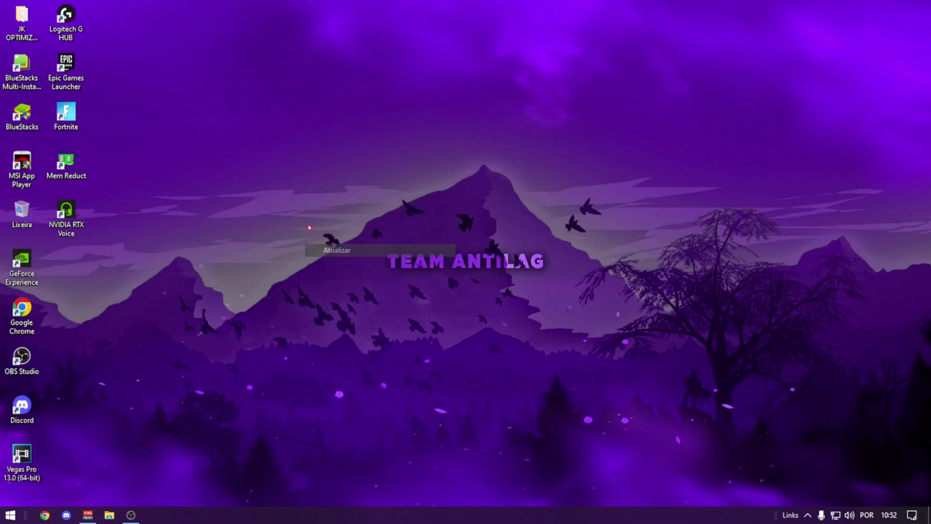
pyautogui.rightClick(309, 224)
pyautogui.click(339, 261)
pyautogui.rightClick(306, 227)
pyautogui.click(336, 262)
pyautogui.rightClick(242, 194)
pyautogui.click(271, 229)
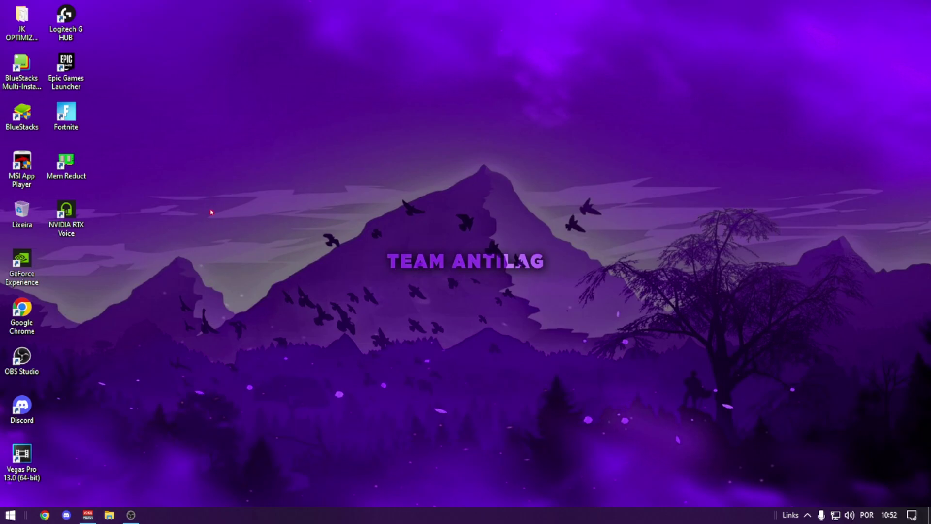
pyautogui.rightClick(196, 167)
pyautogui.click(233, 201)
pyautogui.rightClick(217, 173)
pyautogui.click(257, 209)
pyautogui.rightClick(226, 182)
pyautogui.click(272, 218)
pyautogui.rightClick(242, 173)
pyautogui.click(286, 208)
pyautogui.rightClick(263, 187)
pyautogui.click(305, 222)
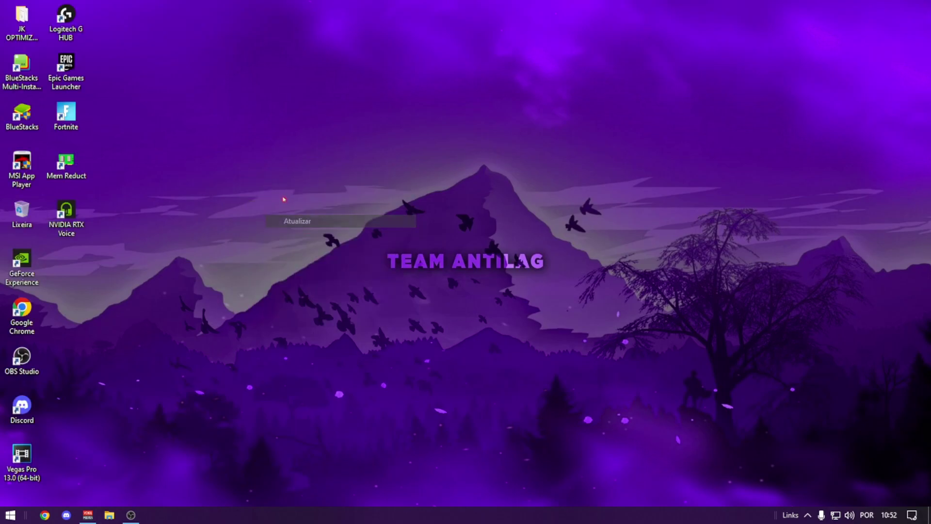
pyautogui.rightClick(284, 196)
pyautogui.click(316, 231)
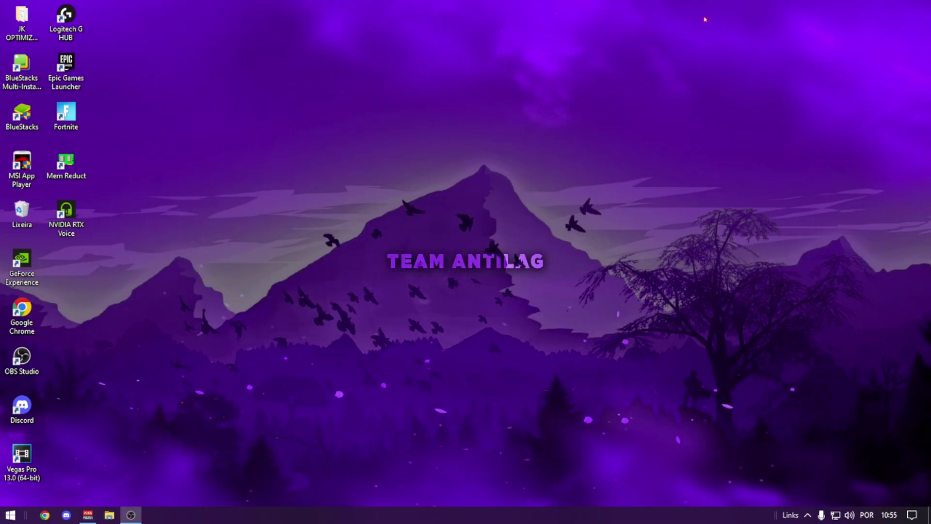
pyautogui.rightClick(300, 151)
pyautogui.click(359, 192)
pyautogui.rightClick(312, 166)
pyautogui.click(332, 196)
pyautogui.rightClick(332, 191)
pyautogui.click(372, 223)
pyautogui.rightClick(156, 153)
pyautogui.click(208, 189)
pyautogui.rightClick(172, 152)
pyautogui.click(202, 188)
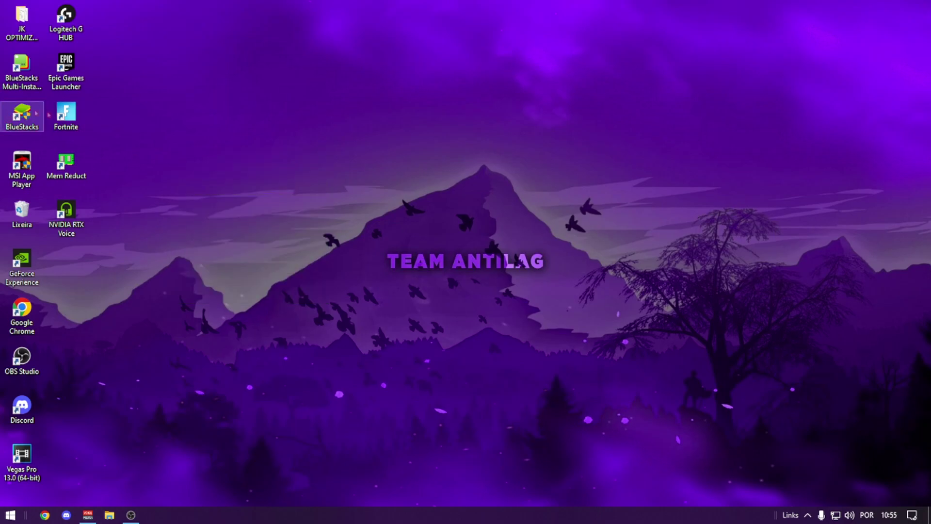
# Move the BlueStacks shortcut to the spot below NVIDIA RTX Voice on the desktop and refresh the desktop.
pyautogui.moveTo(35, 113); pyautogui.dragTo(68, 218)
pyautogui.moveTo(150, 180); pyautogui.dragTo(174, 229)
pyautogui.rightClick(148, 181)
pyautogui.click(182, 217)
pyautogui.rightClick(154, 189)
pyautogui.click(192, 227)
pyautogui.rightClick(174, 184)
pyautogui.click(196, 218)
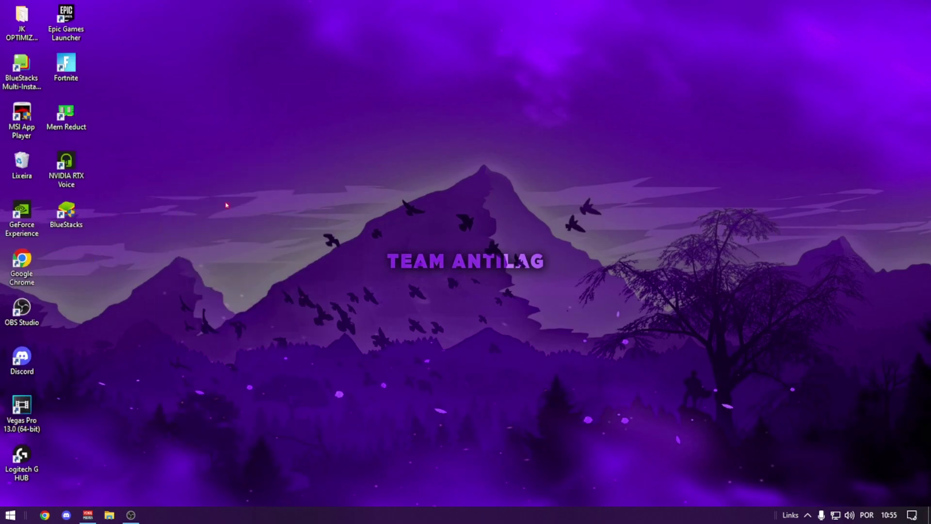
# Launch BlueStacks and open its settings while it is starting.
pyautogui.click(67, 213)
pyautogui.rightClick(613, 236)
pyautogui.click(650, 270)
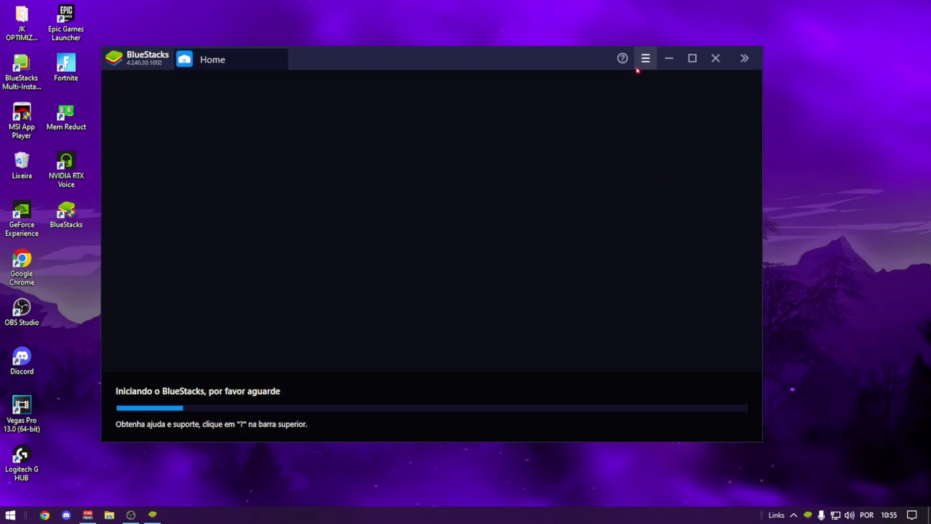
pyautogui.click(638, 69)
pyautogui.click(617, 85)
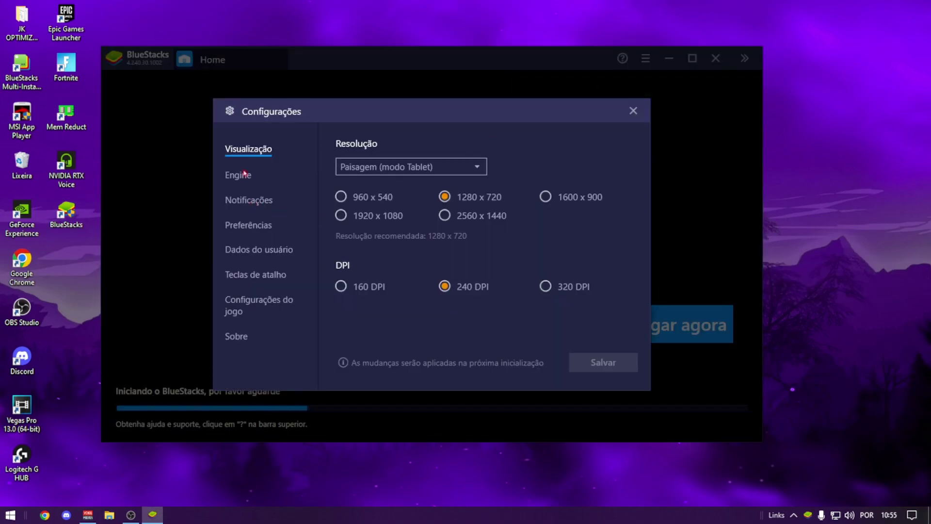
# Disable the preference for dedicated NVIDIA graphics in the Engine settings, save the change and restart BlueStacks.
pyautogui.click(242, 176)
pyautogui.scroll(-1, 364, 194)
pyautogui.click(353, 161)
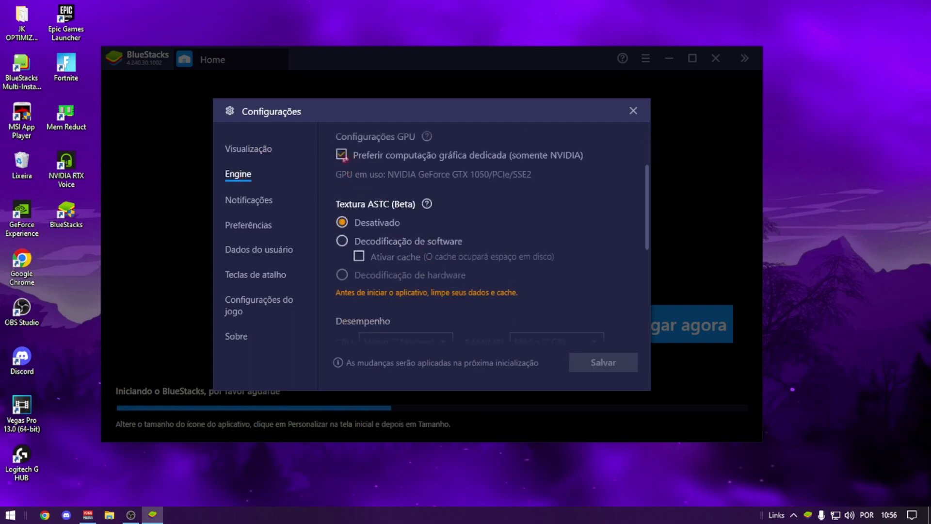
pyautogui.scroll(1, 366, 193)
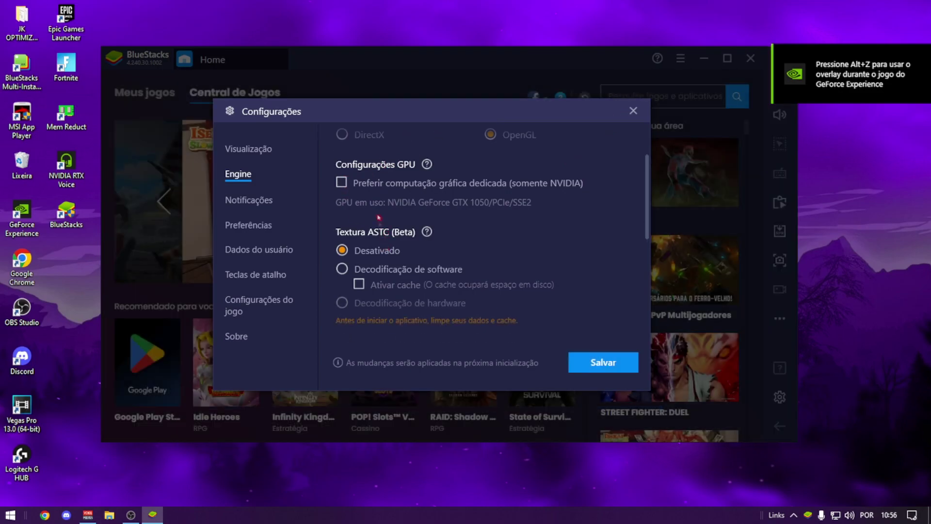
pyautogui.click(602, 362)
pyautogui.click(501, 269)
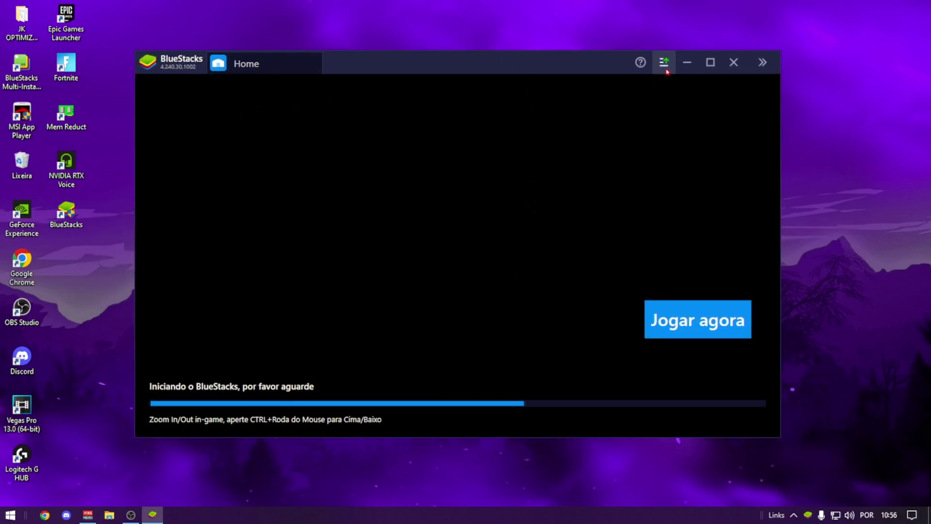
# Examine the graphics renderer and GPU options in the Engine settings of the restarted BlueStacks, and close the settings.
pyautogui.click(663, 62)
pyautogui.click(663, 63)
pyautogui.click(664, 62)
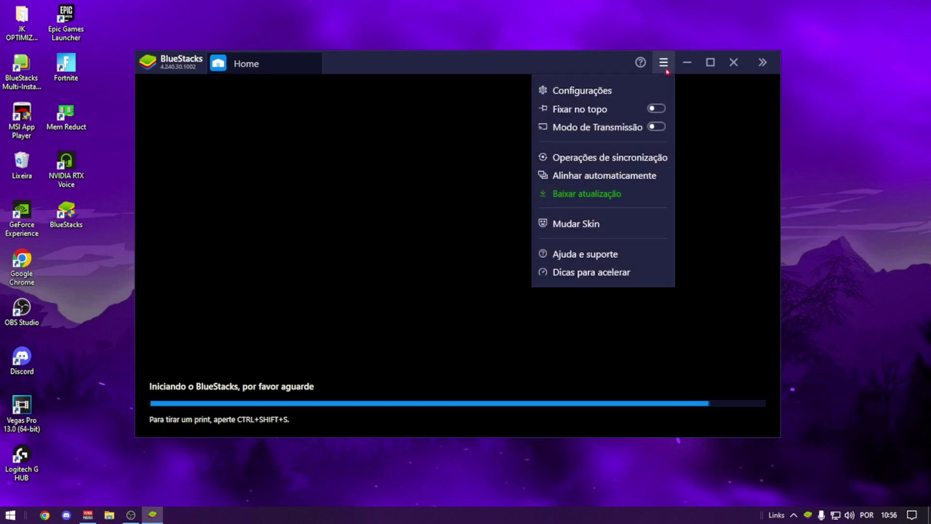
pyautogui.click(663, 63)
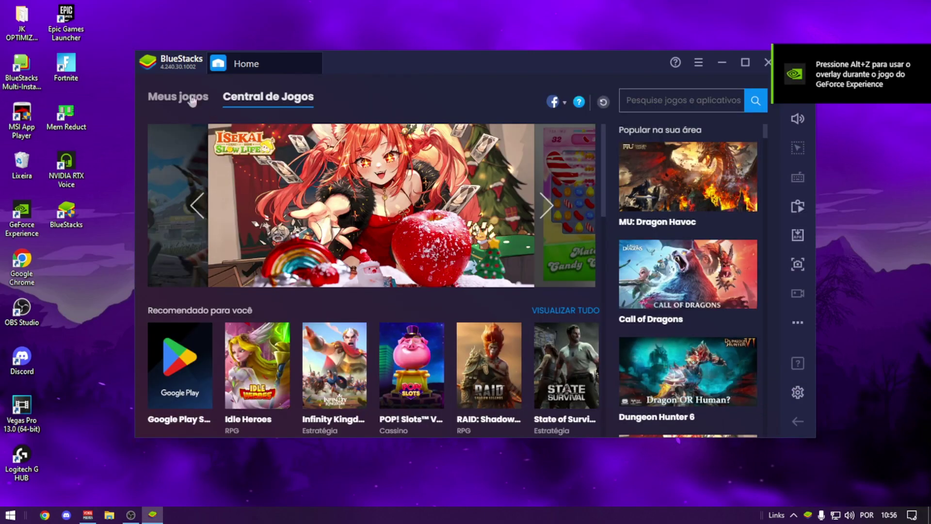
pyautogui.click(193, 100)
pyautogui.click(698, 62)
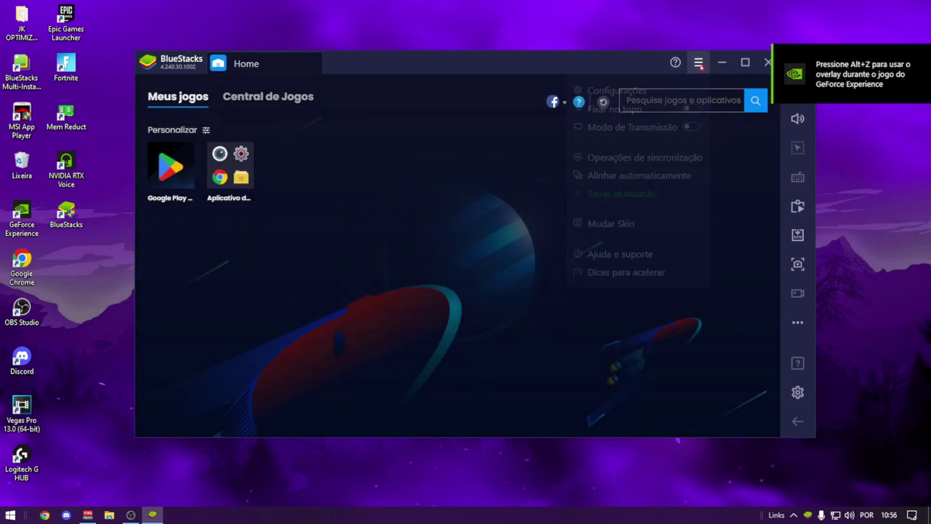
pyautogui.click(617, 90)
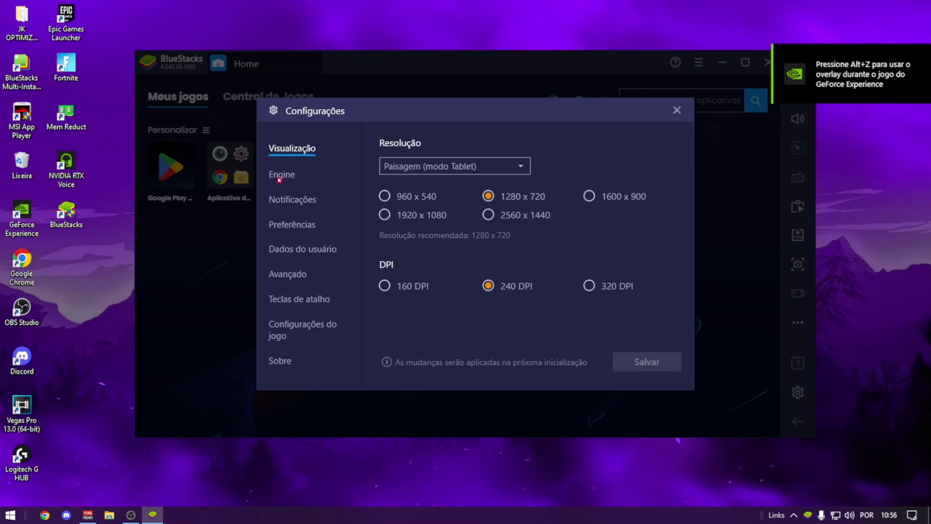
pyautogui.click(279, 179)
pyautogui.scroll(-2, 389, 211)
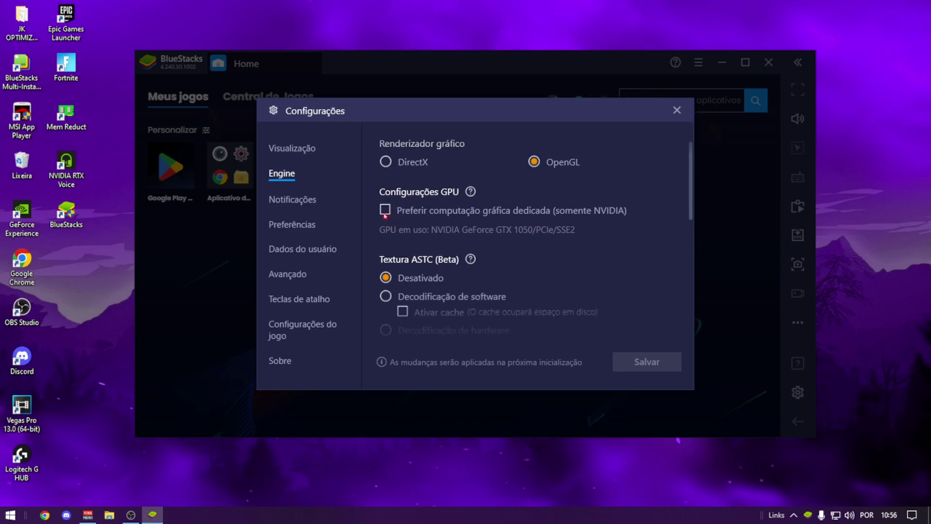
pyautogui.click(677, 109)
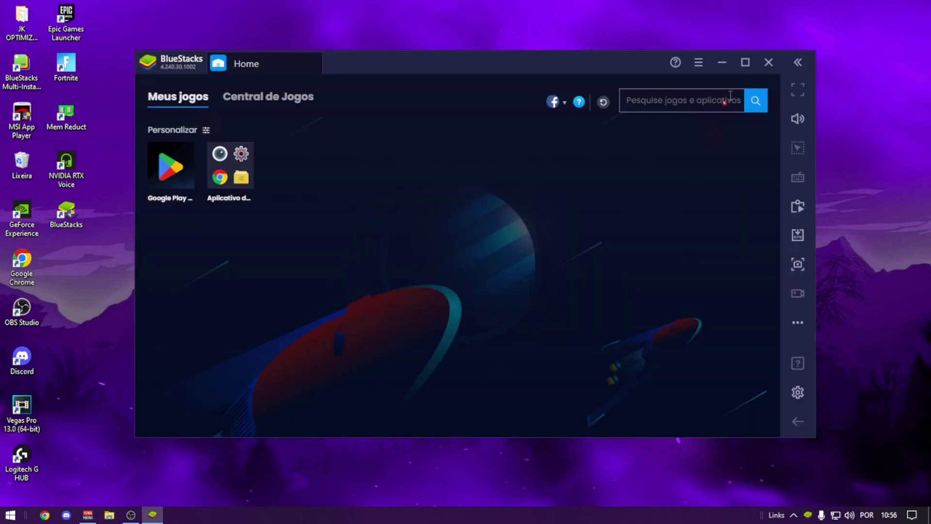
# Quit BlueStacks completely, including its background process, and refresh the desktop.
pyautogui.click(808, 515)
pyautogui.rightClick(786, 473)
pyautogui.click(757, 464)
pyautogui.rightClick(405, 293)
pyautogui.click(435, 328)
pyautogui.rightClick(416, 298)
pyautogui.click(449, 334)
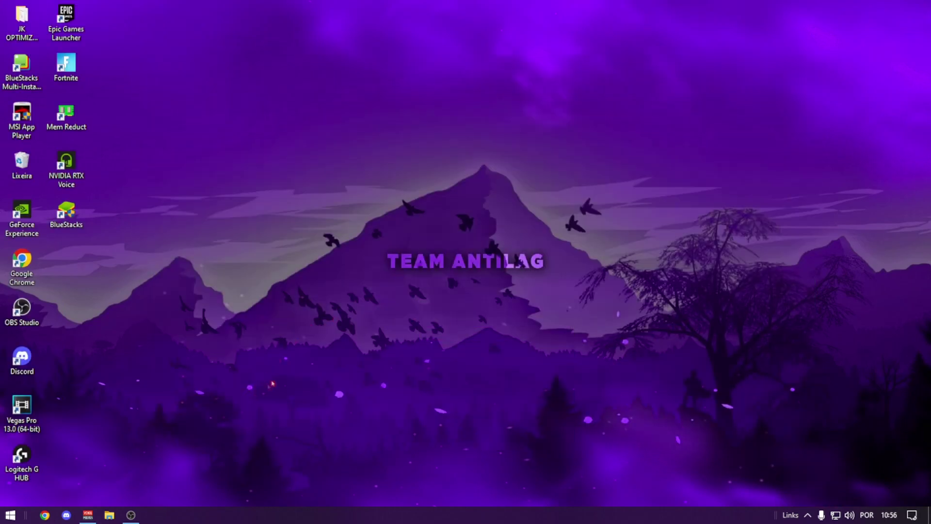
# Open the Registry Editor and go to HKEY_LOCAL_MACHINE\SOFTWARE\BlueStacks\Config.
pyautogui.press('super+r')
pyautogui.click(109, 446)
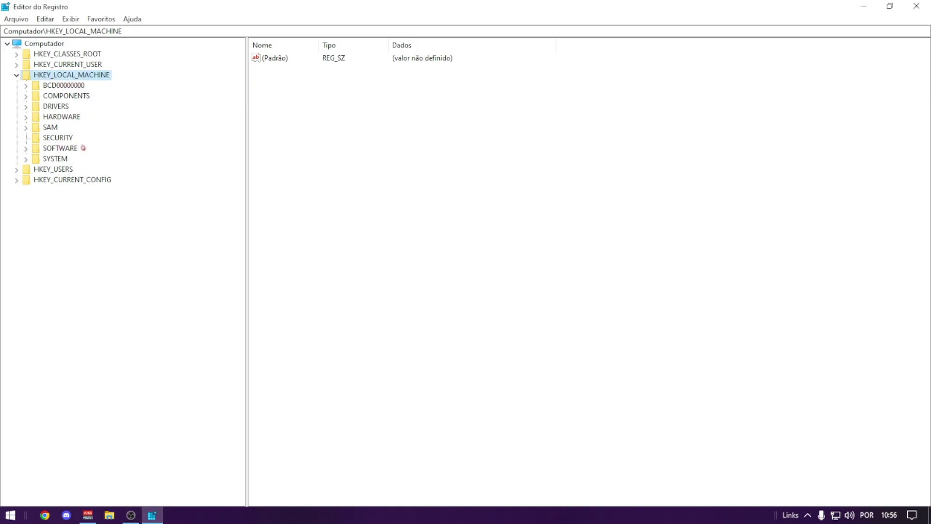
pyautogui.doubleClick(62, 150)
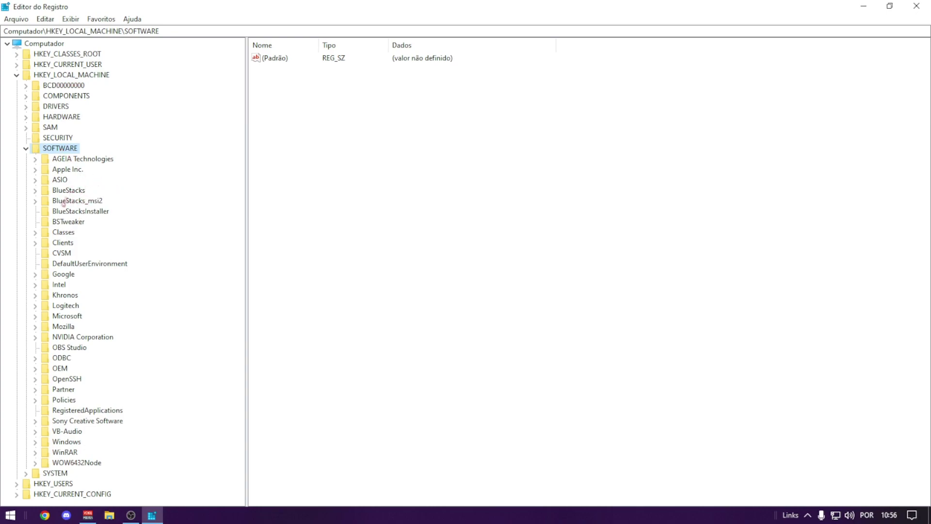
pyautogui.doubleClick(67, 190)
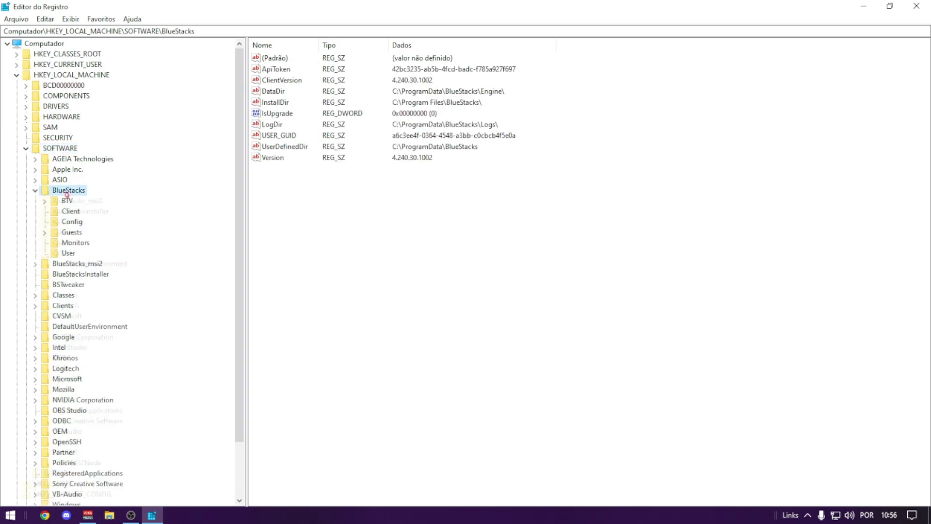
pyautogui.click(80, 223)
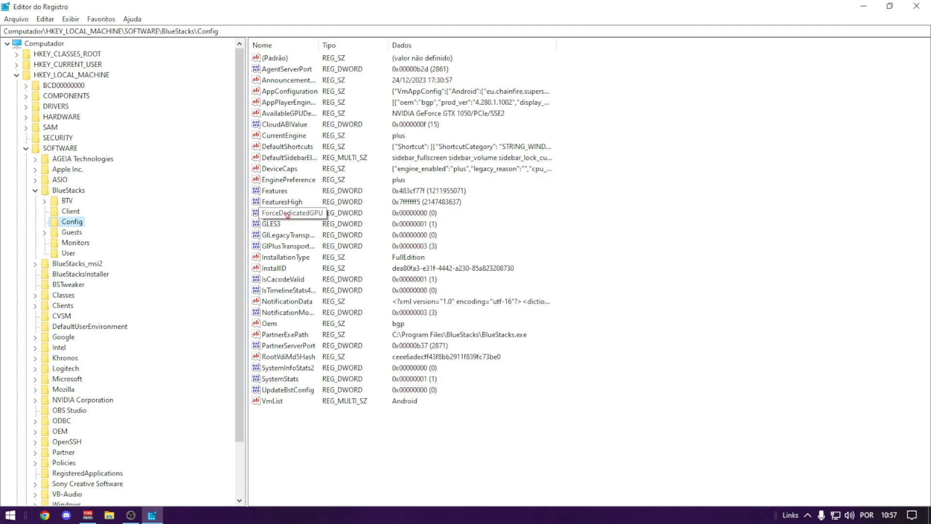
# Set the ForceDedicatedGPU value in the BlueStacks Config key to 1 and close the Registry Editor.
pyautogui.doubleClick(287, 215)
pyautogui.click(89, 116)
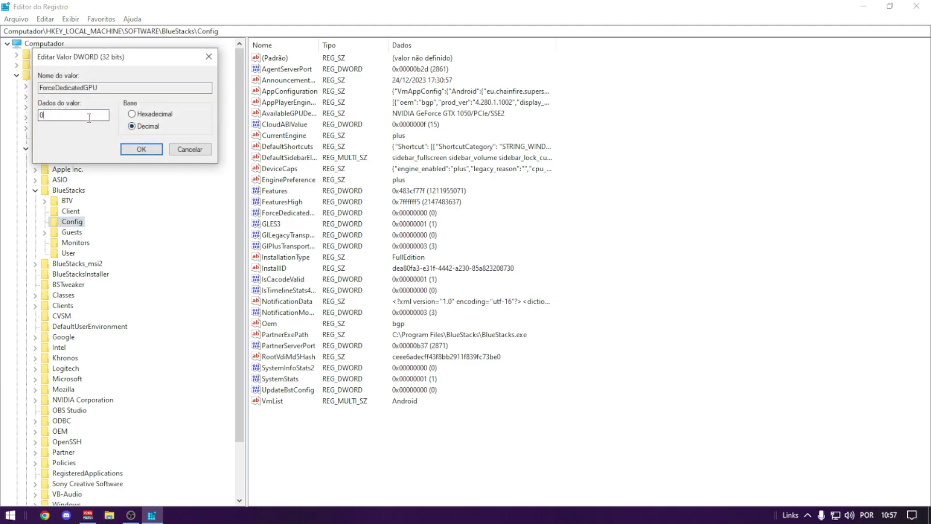
pyautogui.press('Return')
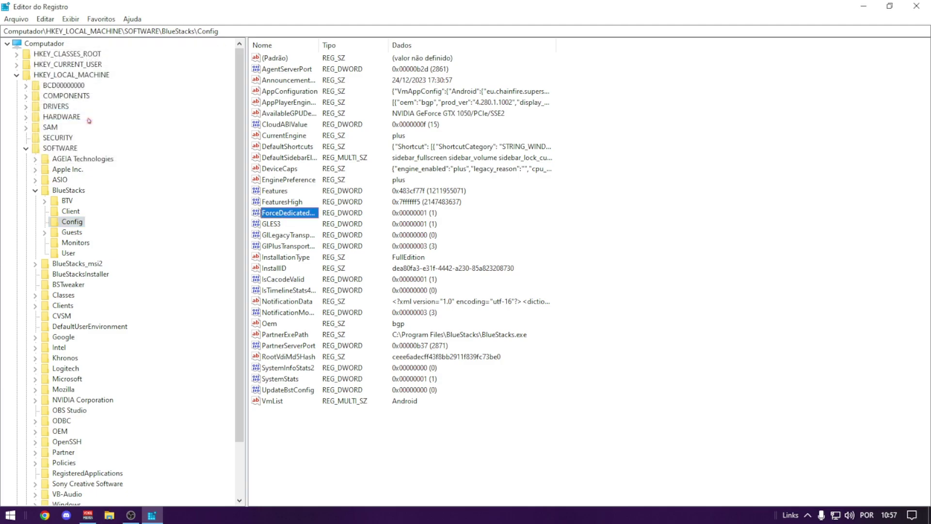
pyautogui.press('F5')
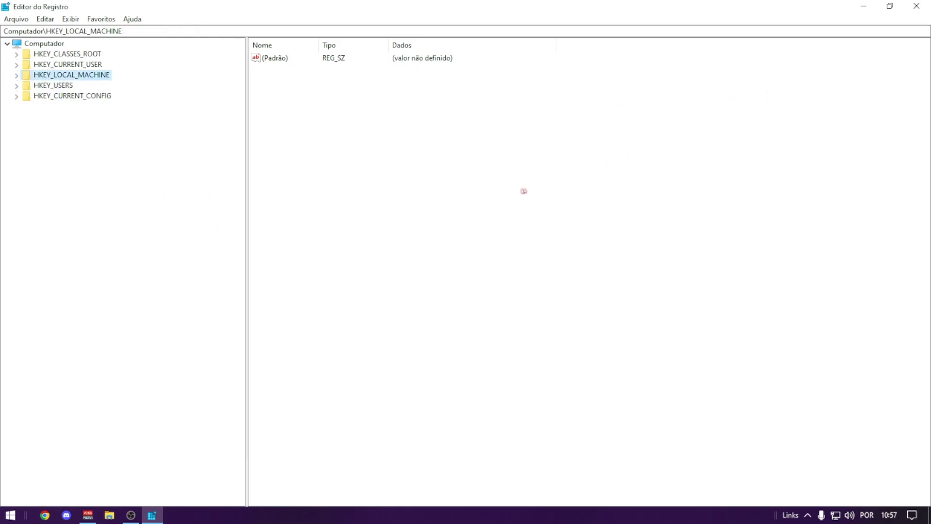
pyautogui.click(916, 6)
pyautogui.rightClick(361, 146)
pyautogui.click(394, 180)
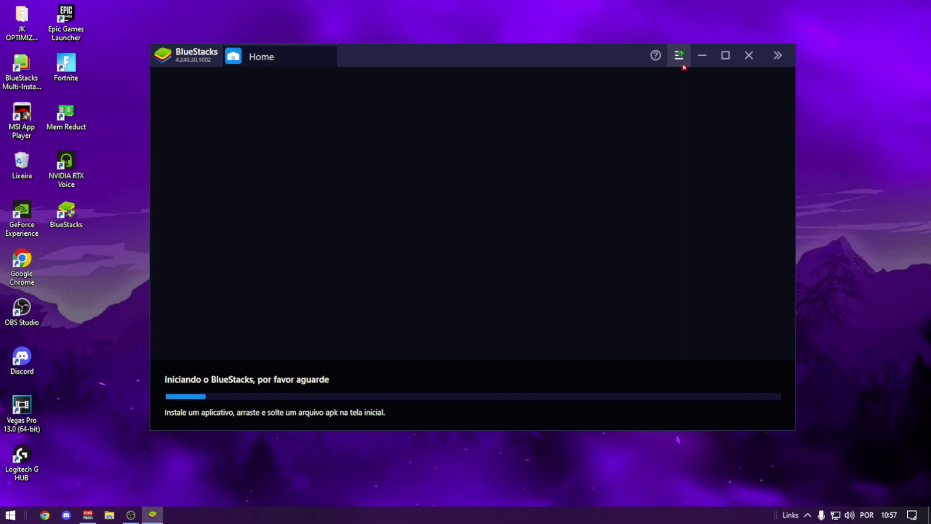
# Check the dedicated NVIDIA graphics option and the performance options in the Engine settings of the relaunched BlueStacks.
pyautogui.click(679, 57)
pyautogui.click(599, 79)
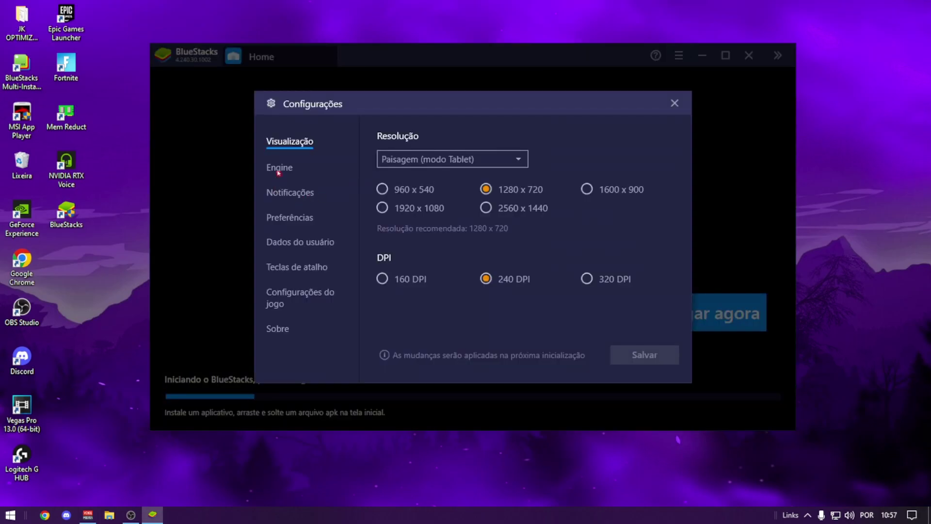
pyautogui.click(278, 168)
pyautogui.scroll(-2, 457, 267)
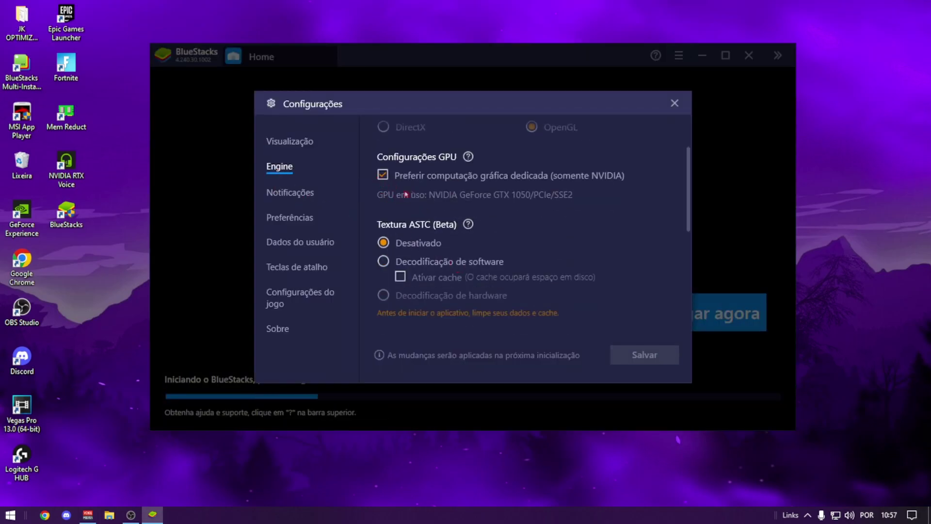
pyautogui.scroll(-4, 398, 196)
pyautogui.scroll(3, 395, 184)
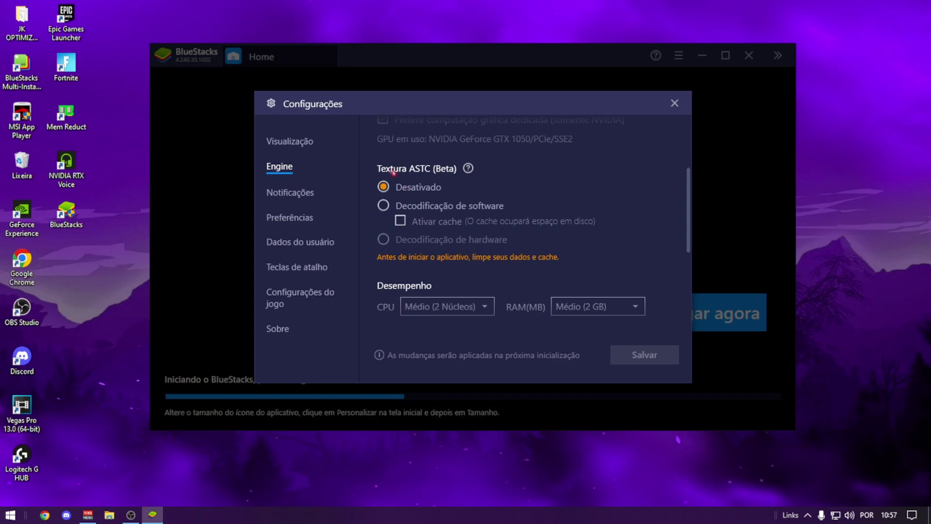
pyautogui.scroll(2, 393, 172)
pyautogui.click(673, 103)
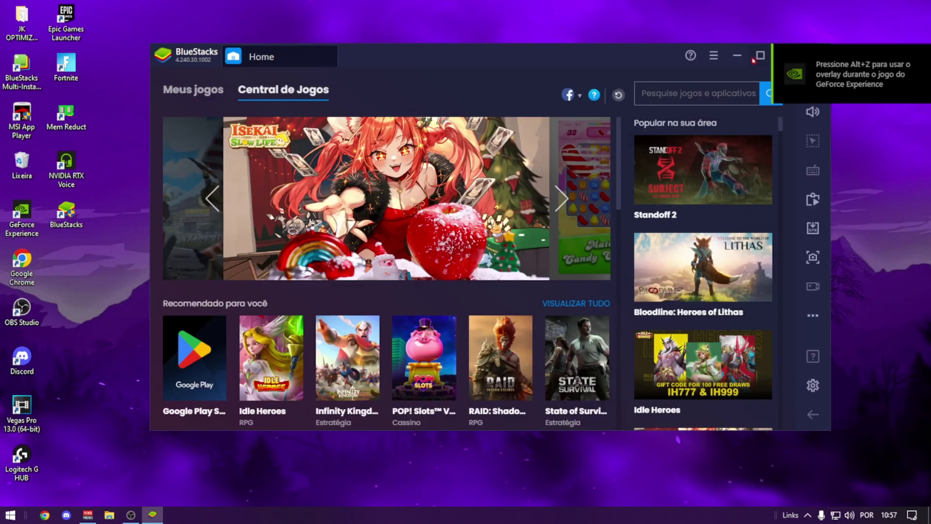
pyautogui.click(760, 55)
pyautogui.click(799, 11)
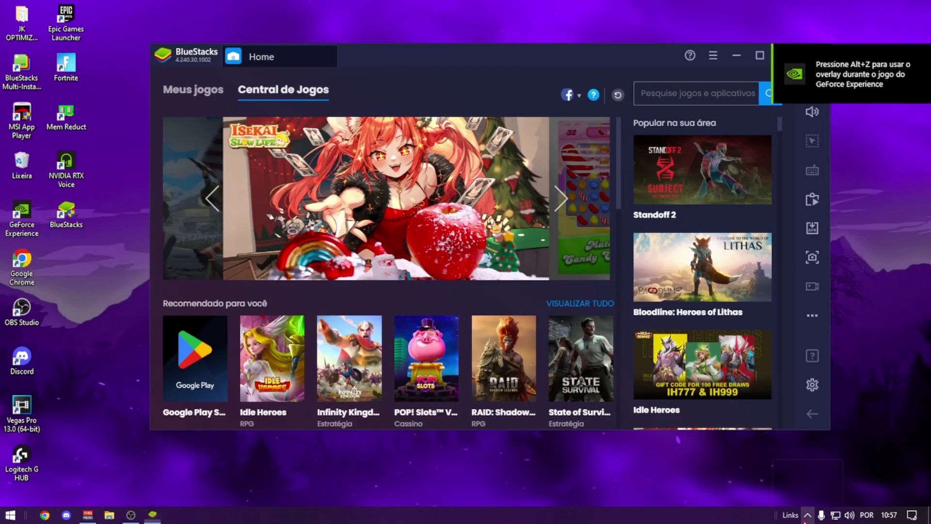
# Quit BlueStacks completely, including its background process in the notification area, and refresh the desktop.
pyautogui.click(807, 515)
pyautogui.rightClick(784, 483)
pyautogui.click(756, 473)
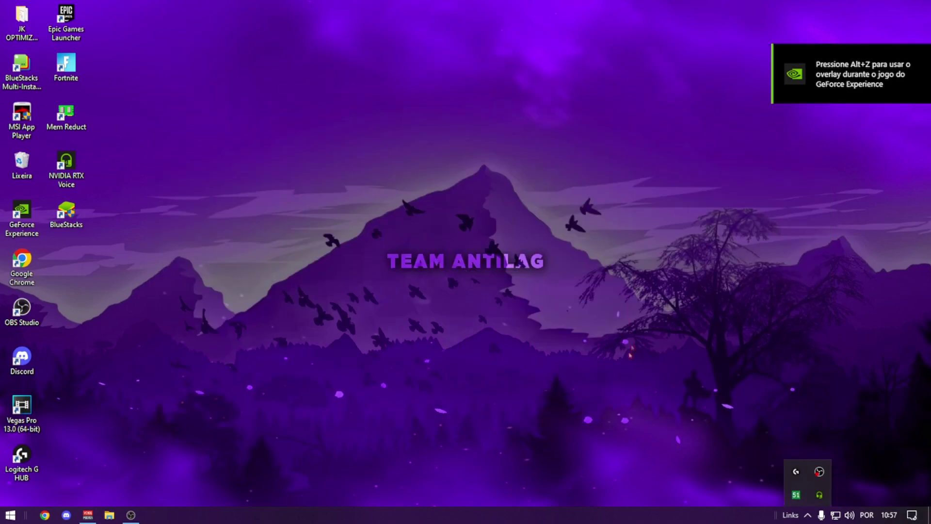
pyautogui.rightClick(428, 244)
pyautogui.click(455, 278)
# Open the Windows graphics settings and add HD-Player from C:\Program Files\BlueStacks to the graphics performance preference list.
pyautogui.click(10, 515)
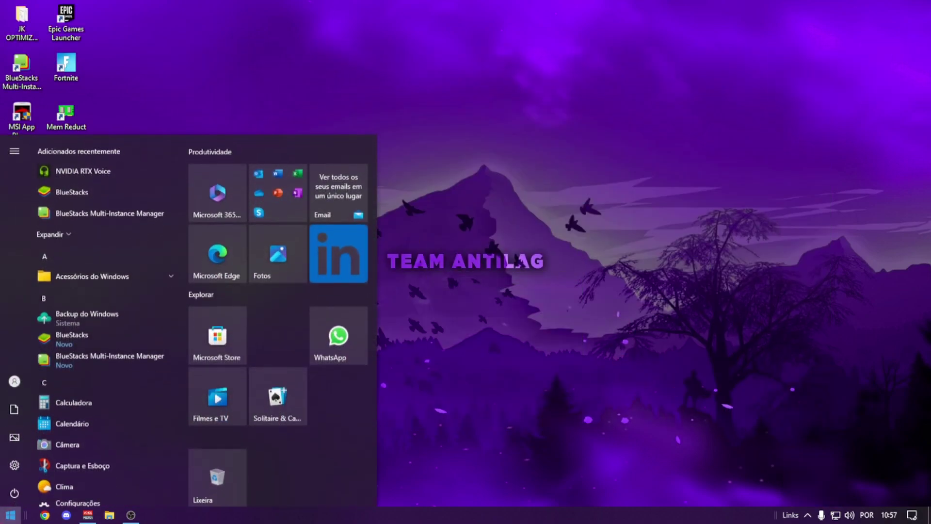
pyautogui.write('ele')
pyautogui.click(158, 202)
pyautogui.click(44, 283)
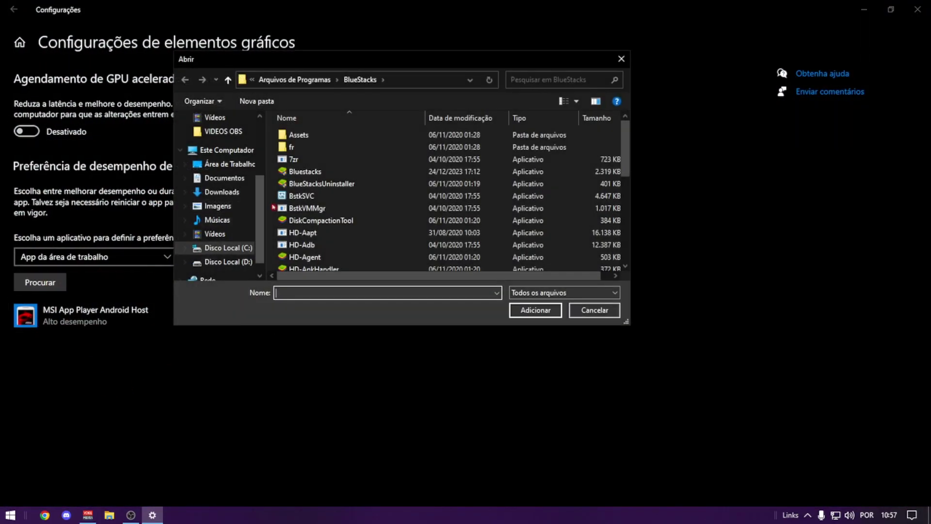
pyautogui.click(231, 247)
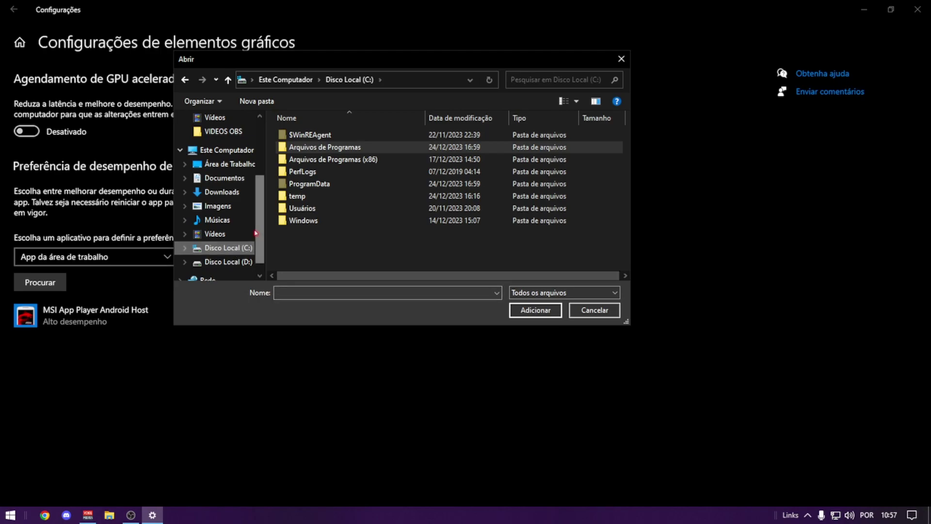
pyautogui.click(231, 250)
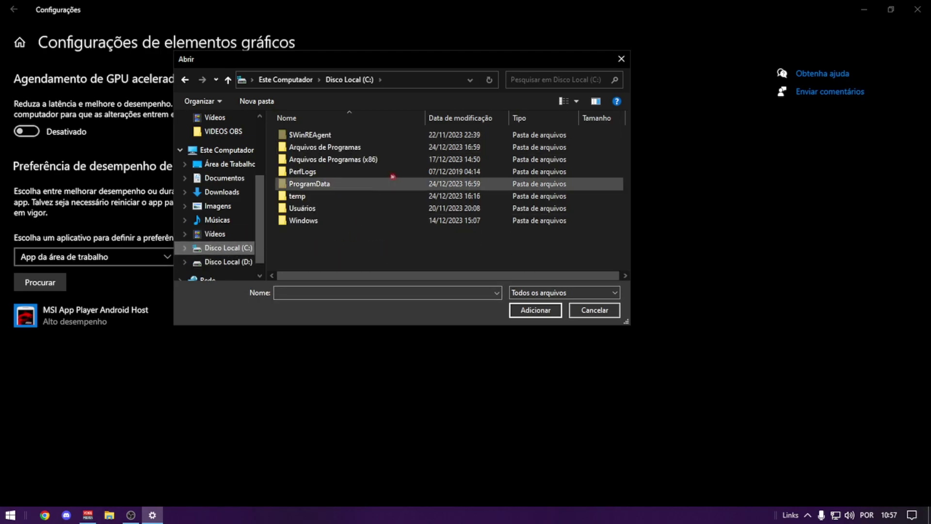
pyautogui.doubleClick(342, 149)
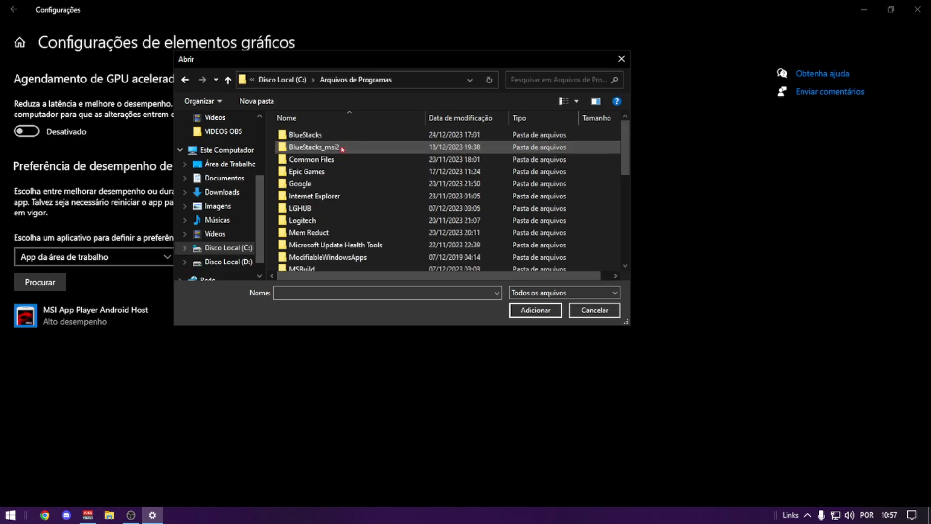
pyautogui.doubleClick(312, 134)
pyautogui.scroll(-5, 325, 236)
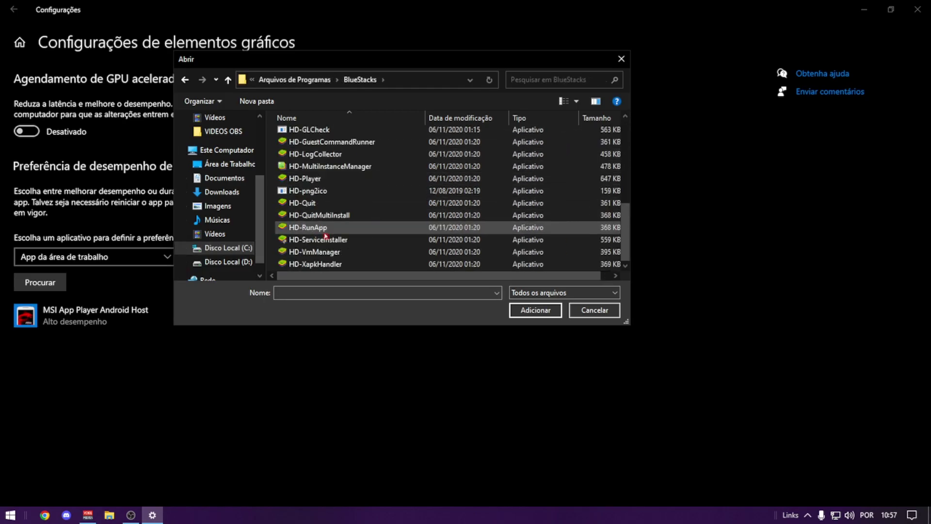
pyautogui.doubleClick(327, 181)
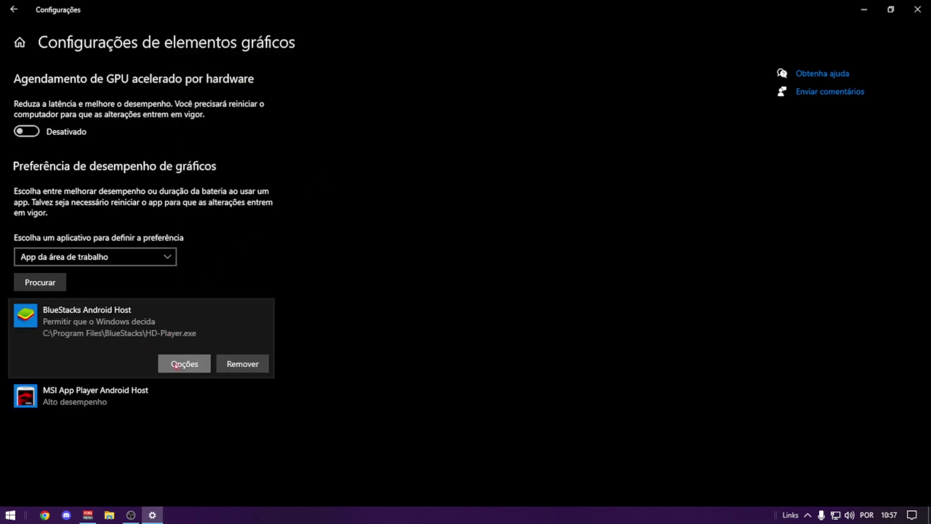
# Set the graphics preference of BlueStacks Android Host to high performance (Alto desempenho) and save it.
pyautogui.click(184, 364)
pyautogui.click(366, 279)
pyautogui.click(412, 322)
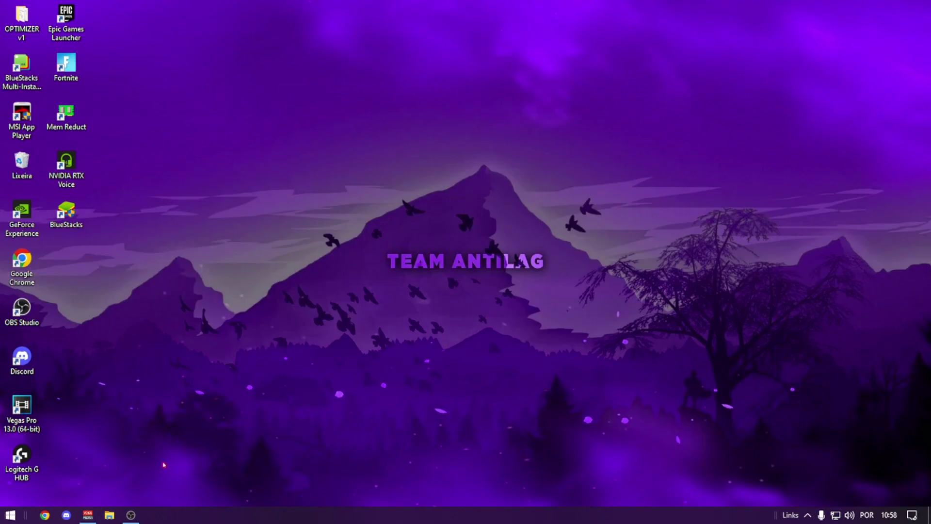
# Run the BG Optimizer script from the OPTIMIZER v1 folder on the desktop and minimize the folder window.
pyautogui.click(130, 514)
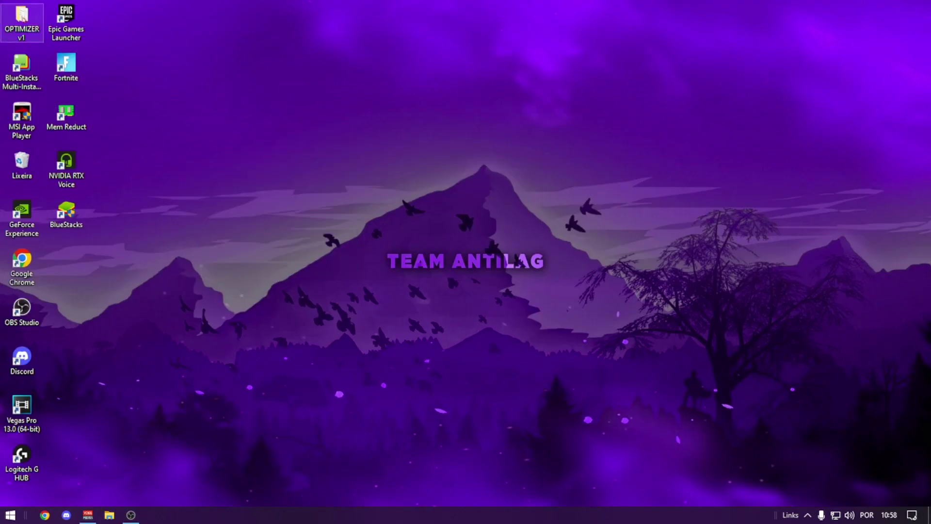
pyautogui.doubleClick(21, 23)
pyautogui.click(903, 8)
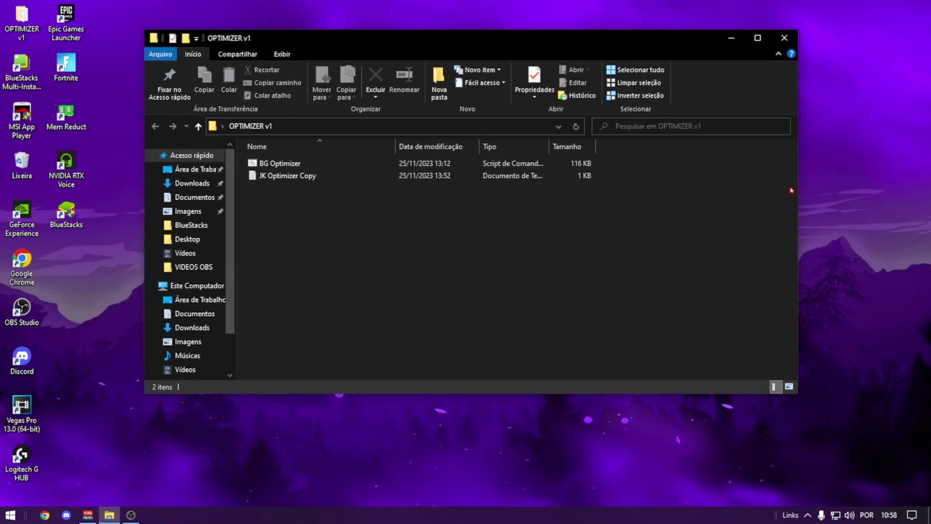
pyautogui.moveTo(797, 189); pyautogui.dragTo(778, 188)
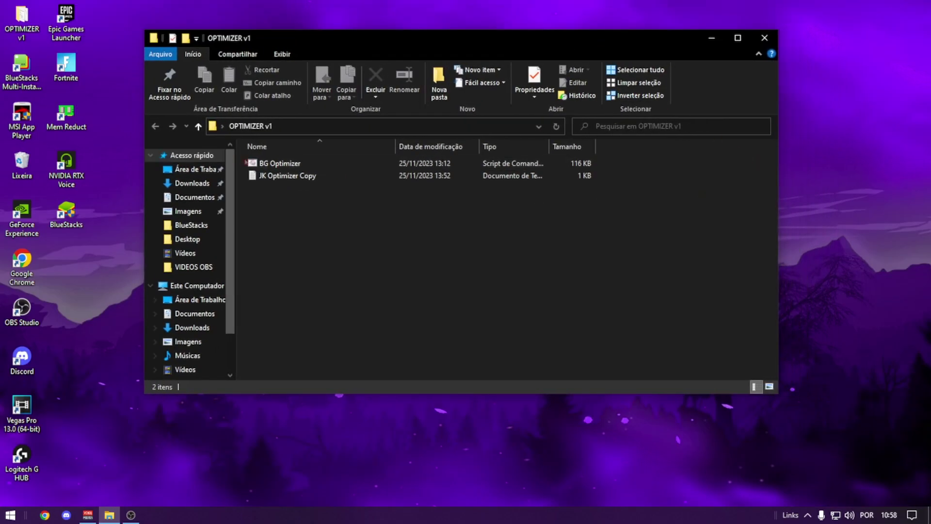
pyautogui.doubleClick(475, 164)
pyautogui.click(711, 38)
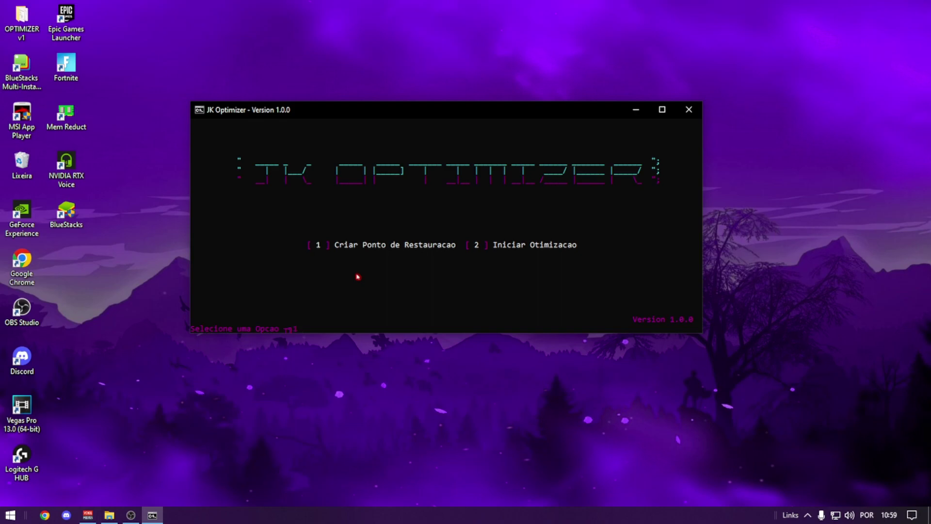
# Create a restore point with option 1 in JK Optimizer, run its optimization, and dismiss the completion message.
pyautogui.press('Return')
pyautogui.press('Return')
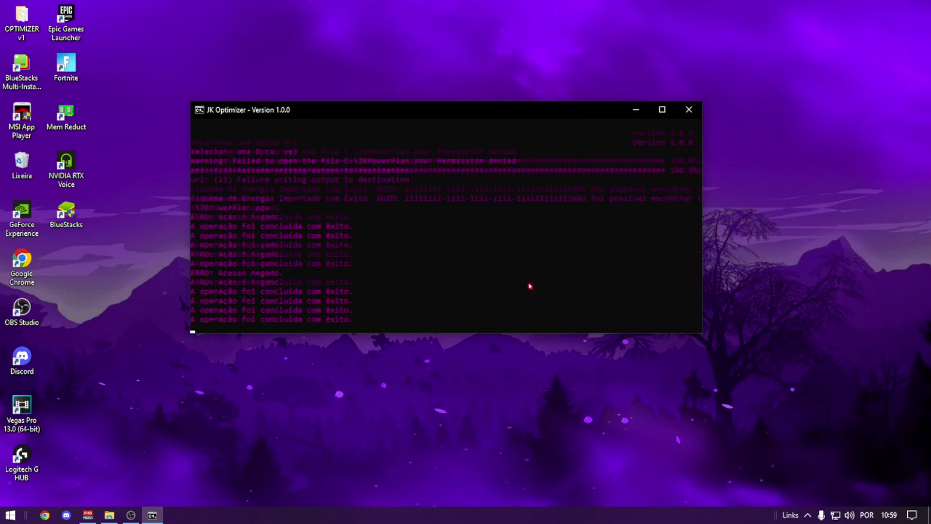
pyautogui.moveTo(352, 110); pyautogui.dragTo(334, 85)
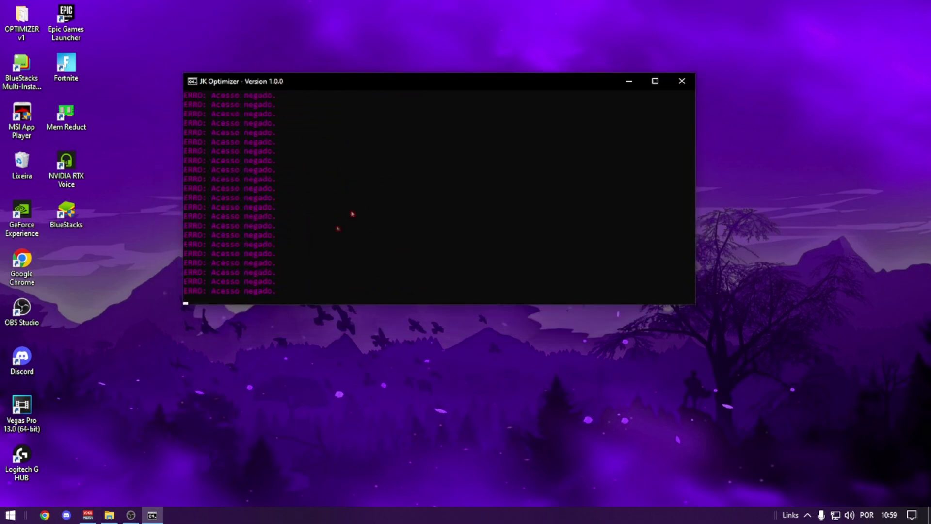
pyautogui.moveTo(408, 85); pyautogui.dragTo(422, 80)
pyautogui.click(888, 520)
pyautogui.click(888, 518)
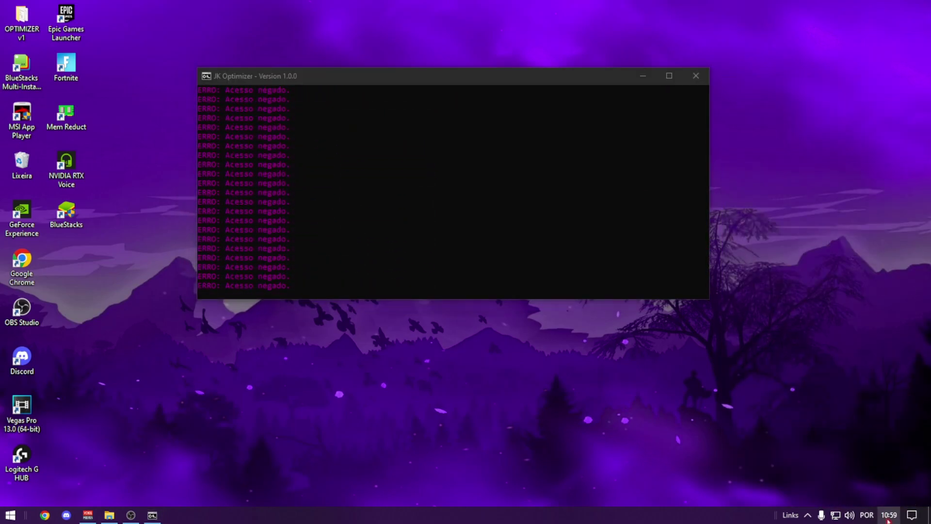
pyautogui.moveTo(322, 79)
pyautogui.mouseDown()
pyautogui.moveTo(301, 82)
pyautogui.moveTo(310, 87)
pyautogui.mouseUp()
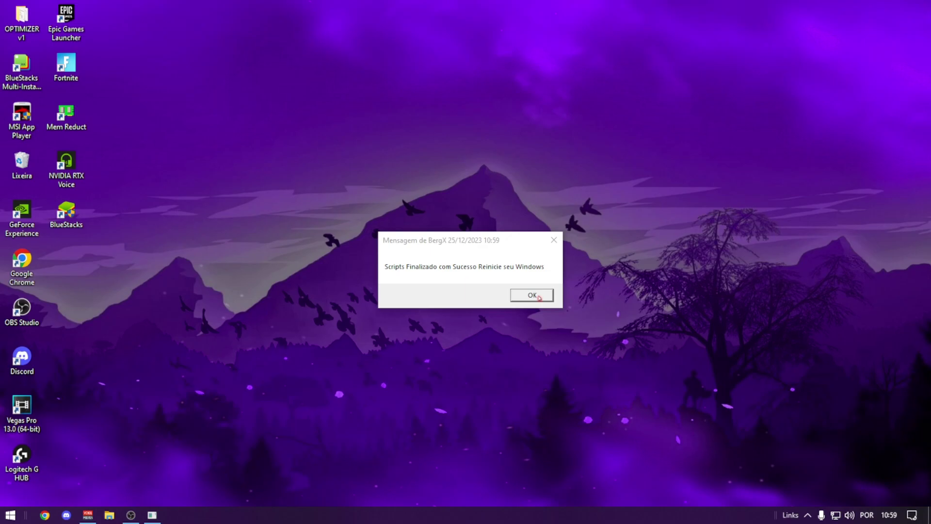
pyautogui.click(532, 295)
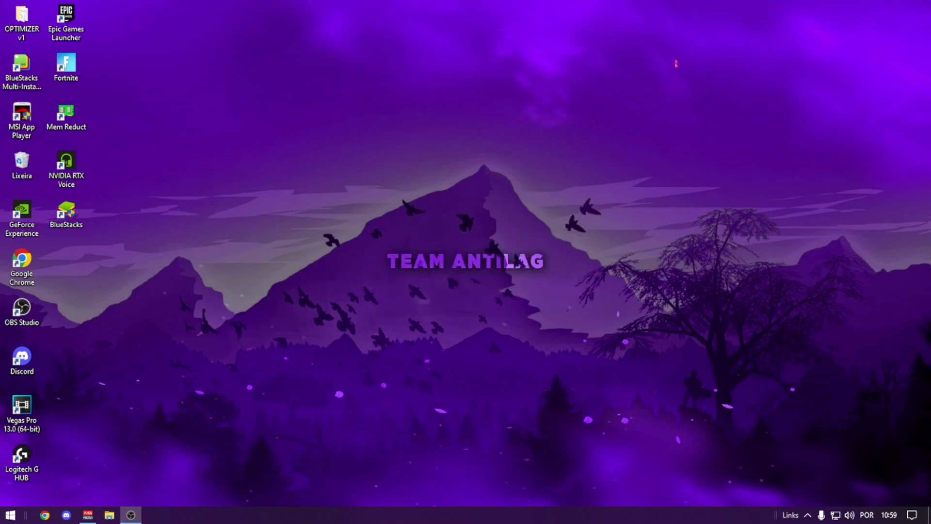
# Refresh the Windows desktop several times in a row.
pyautogui.rightClick(250, 171)
pyautogui.click(281, 202)
pyautogui.rightClick(256, 176)
pyautogui.click(287, 208)
pyautogui.rightClick(309, 203)
pyautogui.click(342, 239)
pyautogui.rightClick(296, 196)
pyautogui.click(330, 235)
pyautogui.rightClick(302, 206)
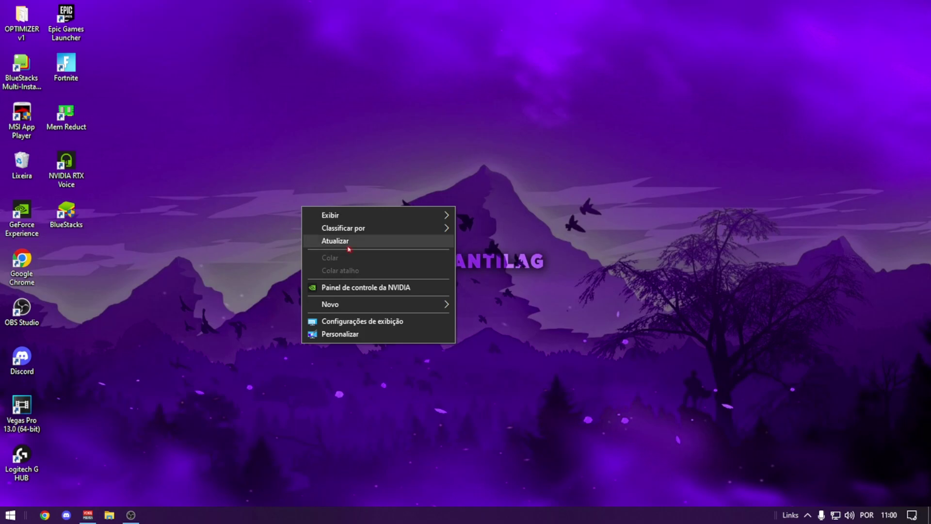
pyautogui.click(339, 241)
pyautogui.rightClick(309, 226)
pyautogui.click(356, 261)
pyautogui.rightClick(341, 237)
pyautogui.click(374, 271)
pyautogui.rightClick(337, 259)
pyautogui.click(372, 293)
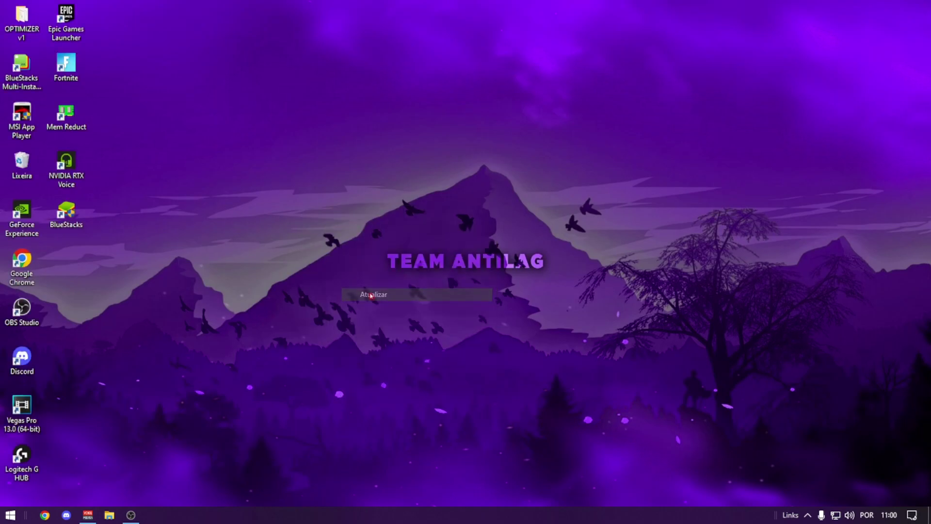
pyautogui.rightClick(191, 294)
pyautogui.click(227, 328)
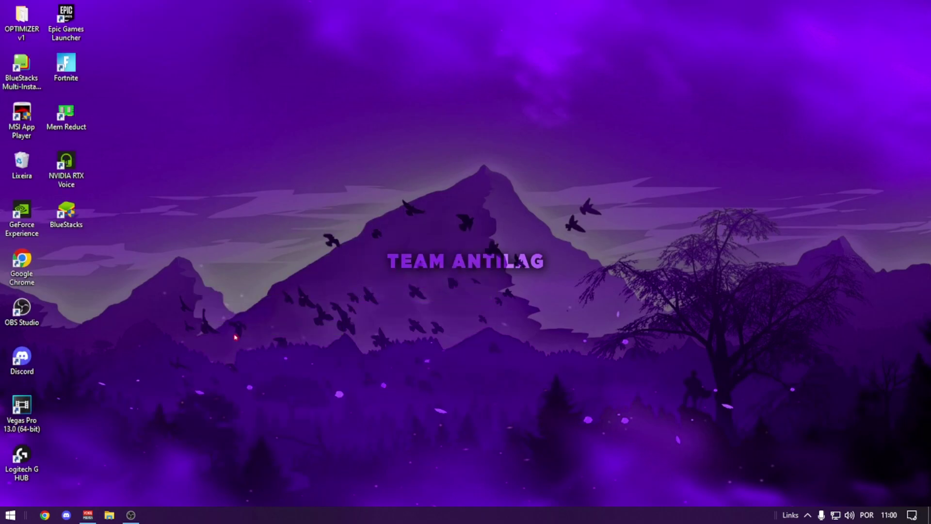
pyautogui.rightClick(193, 307)
pyautogui.click(222, 343)
# Find the BSTweaker51610 archive in the Downloads folder and open it.
pyautogui.click(109, 515)
pyautogui.scroll(-6, 275, 341)
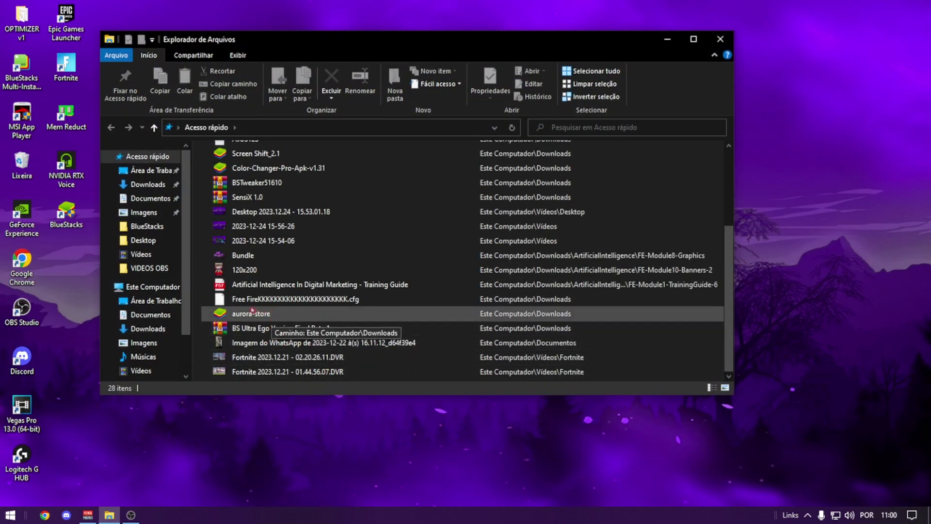
pyautogui.click(148, 332)
pyautogui.scroll(-5, 214, 288)
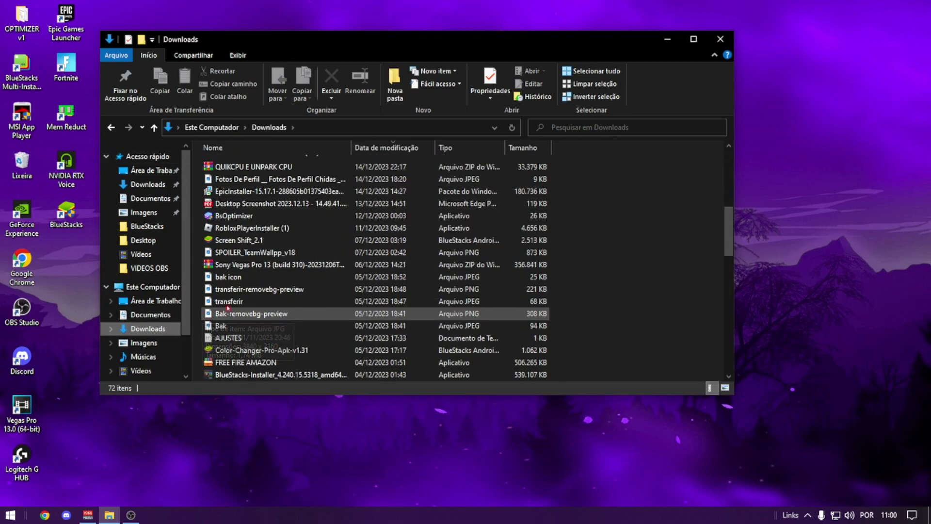
pyautogui.scroll(-5, 214, 288)
pyautogui.scroll(-6, 232, 301)
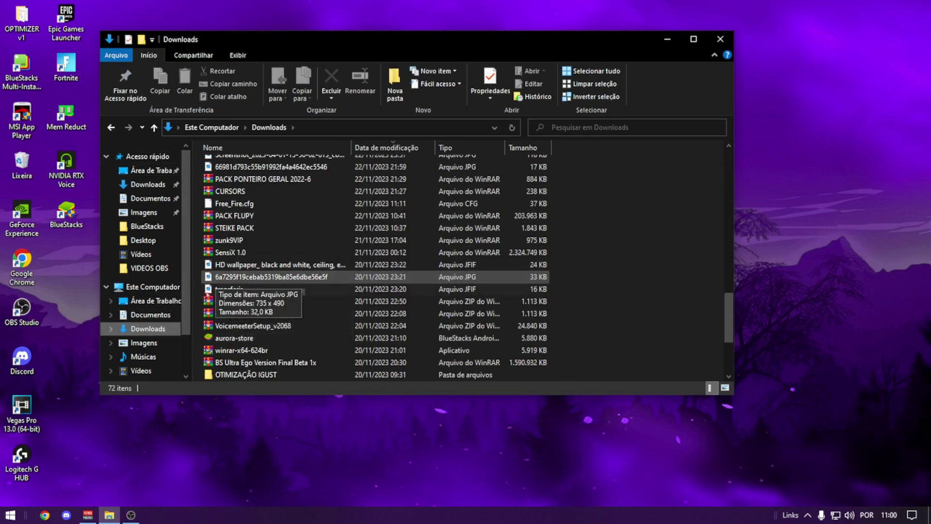
pyautogui.scroll(-1, 229, 301)
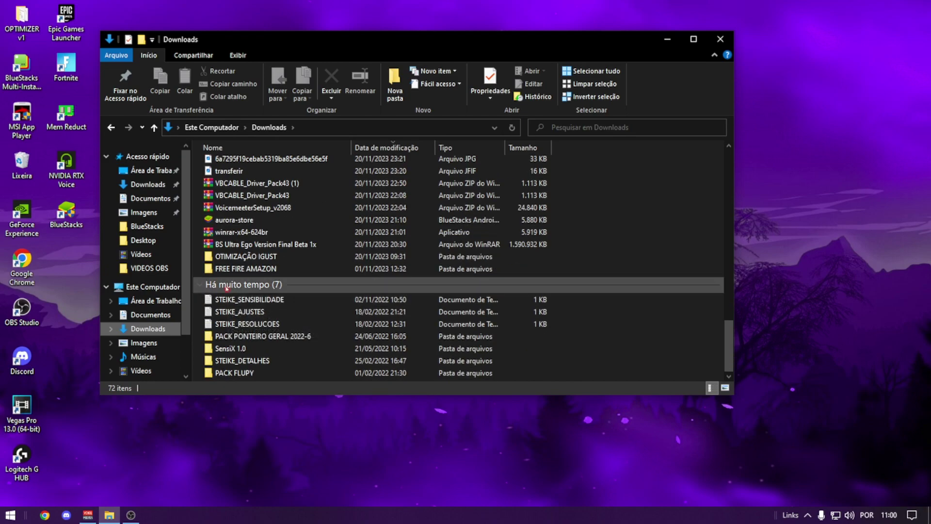
pyautogui.scroll(5, 238, 286)
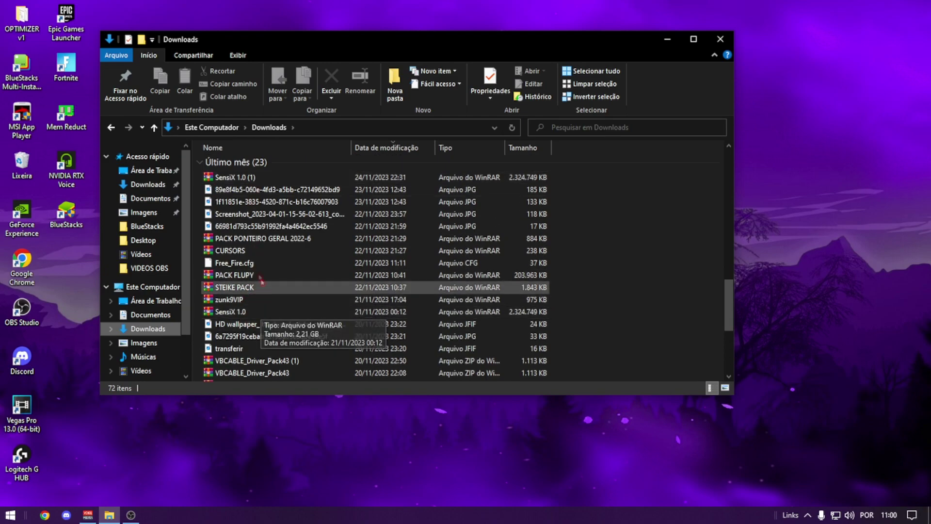
pyautogui.scroll(6, 257, 339)
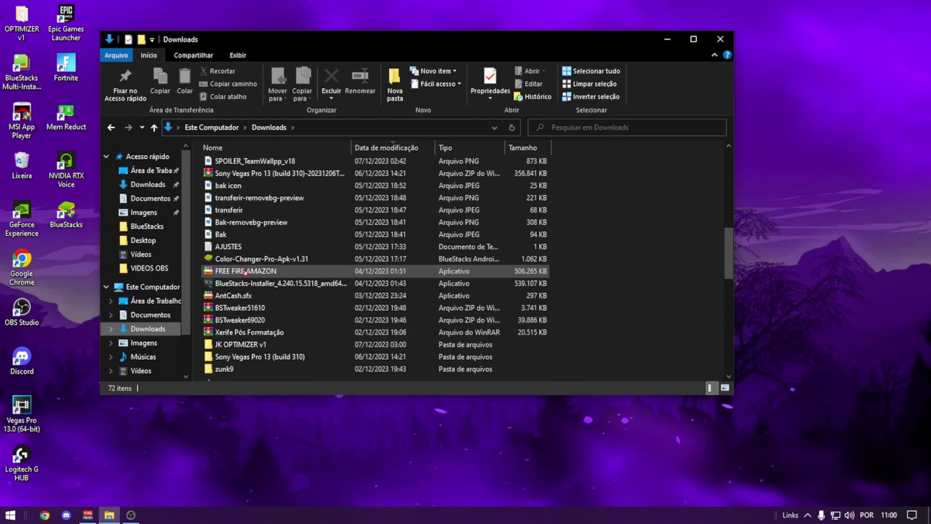
pyautogui.doubleClick(241, 307)
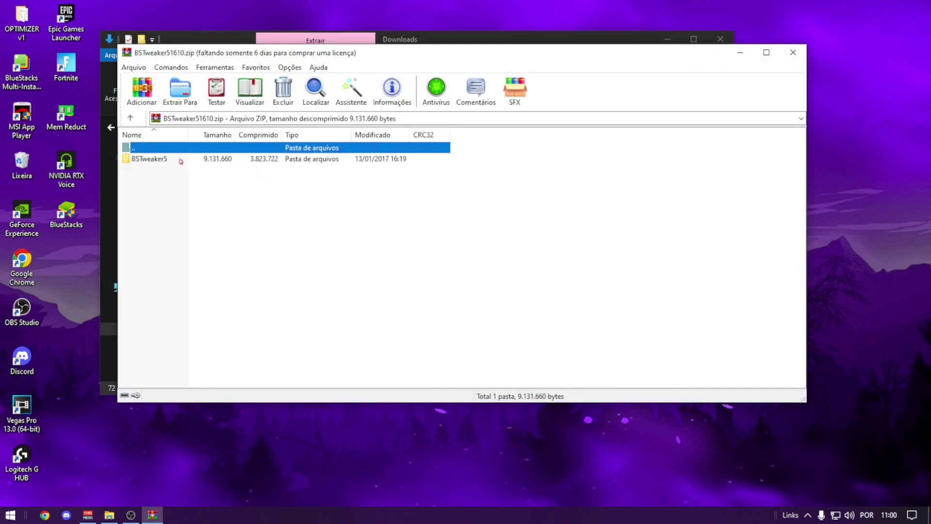
# Launch BlueStacks Tweaker 5 from the archive's BSTweaker5 folder, refresh the desktop, and close the archive window.
pyautogui.doubleClick(180, 159)
pyautogui.doubleClick(173, 206)
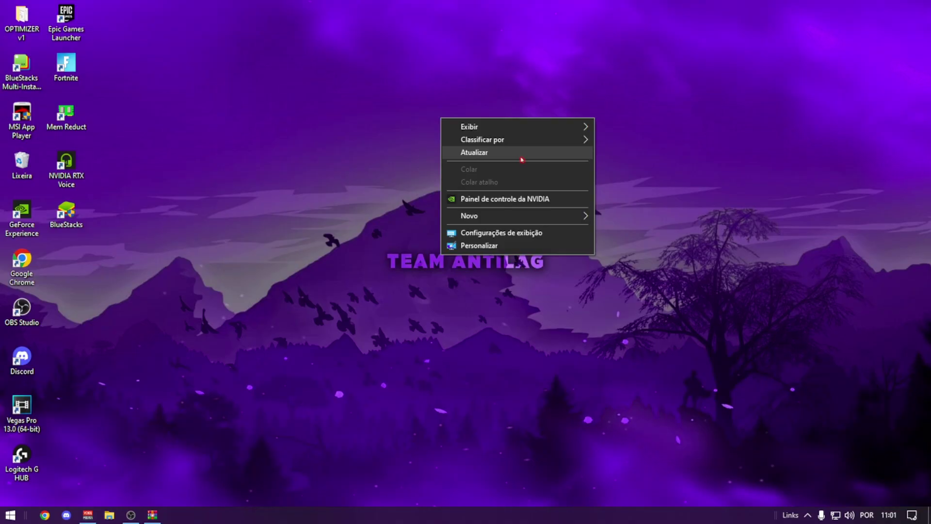
pyautogui.click(519, 153)
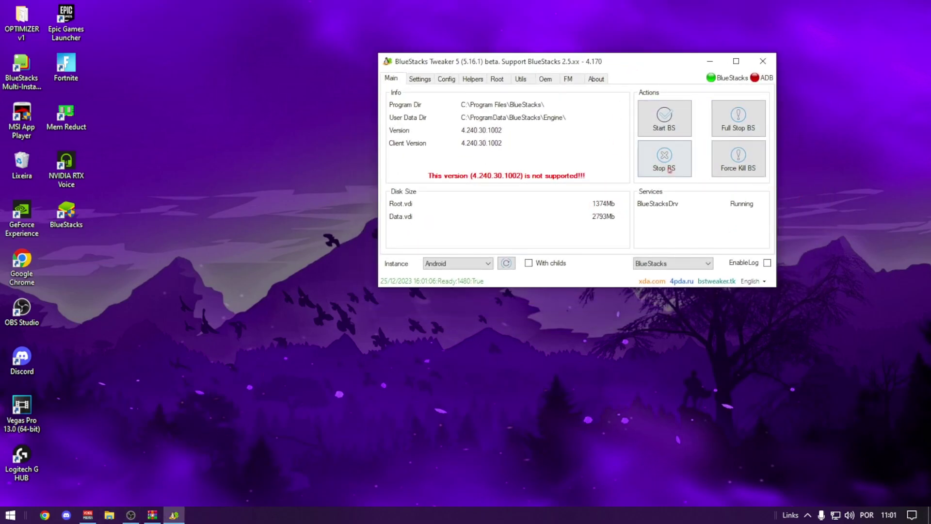
pyautogui.hotkey('alt', 'Tab')
pyautogui.click(793, 52)
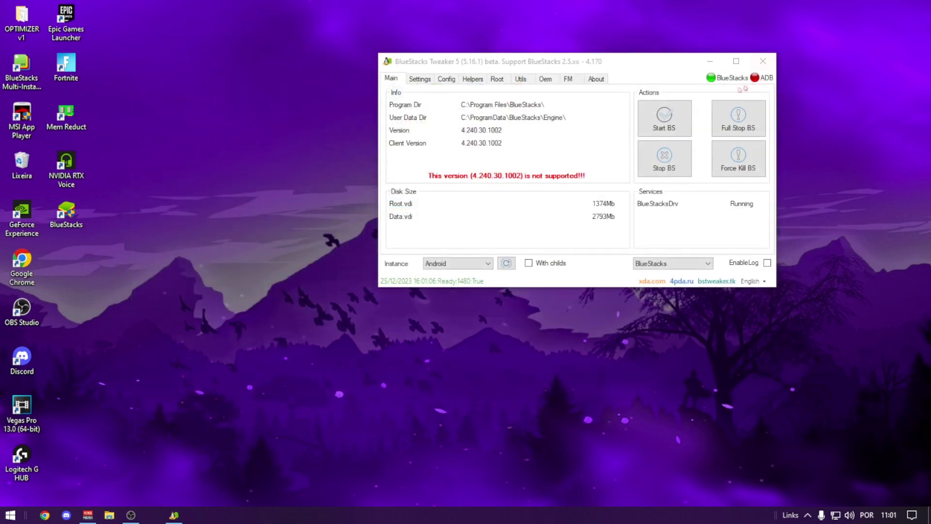
# Fully stop BlueStacks from BlueStacks Tweaker and unlock root for the Android instance.
pyautogui.click(749, 114)
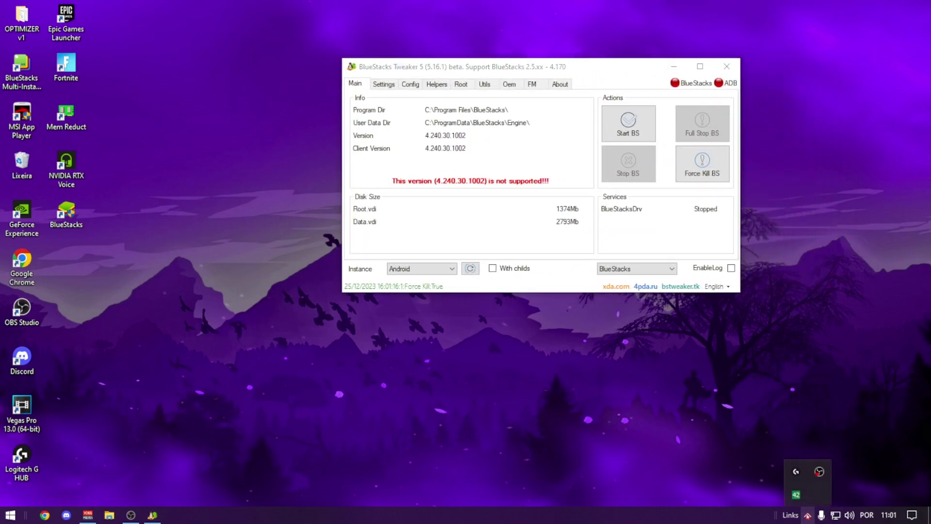
pyautogui.click(472, 86)
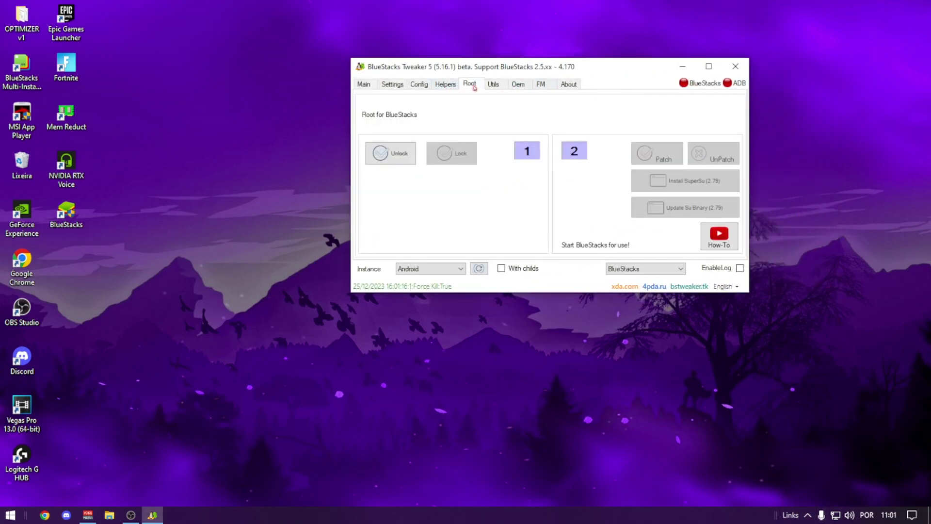
pyautogui.click(407, 160)
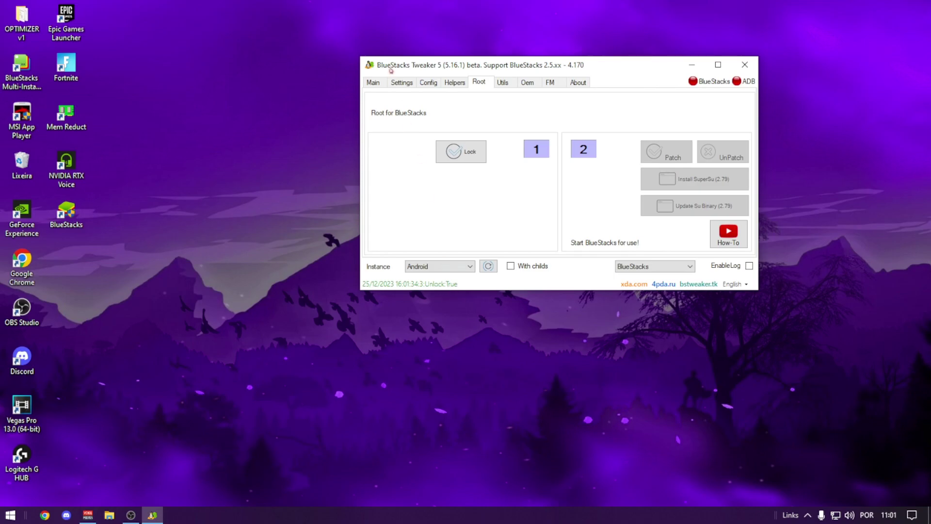
# Start BlueStacks from BlueStacks Tweaker's main page and move the tweaker window aside.
pyautogui.click(381, 82)
pyautogui.click(646, 122)
pyautogui.moveTo(681, 70); pyautogui.dragTo(823, 114)
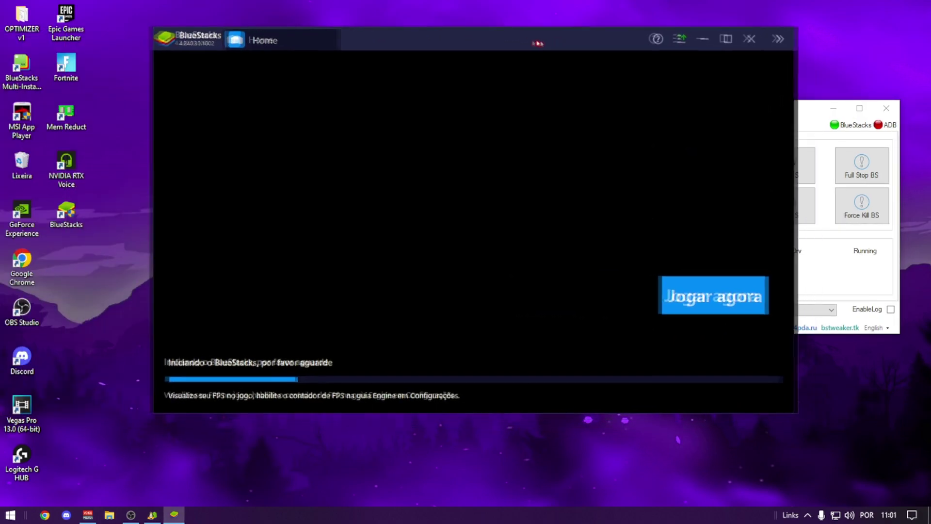
# Arrange the BlueStacks and tweaker windows side by side and apply the root patch to the Android instance.
pyautogui.moveTo(537, 44); pyautogui.dragTo(497, 49)
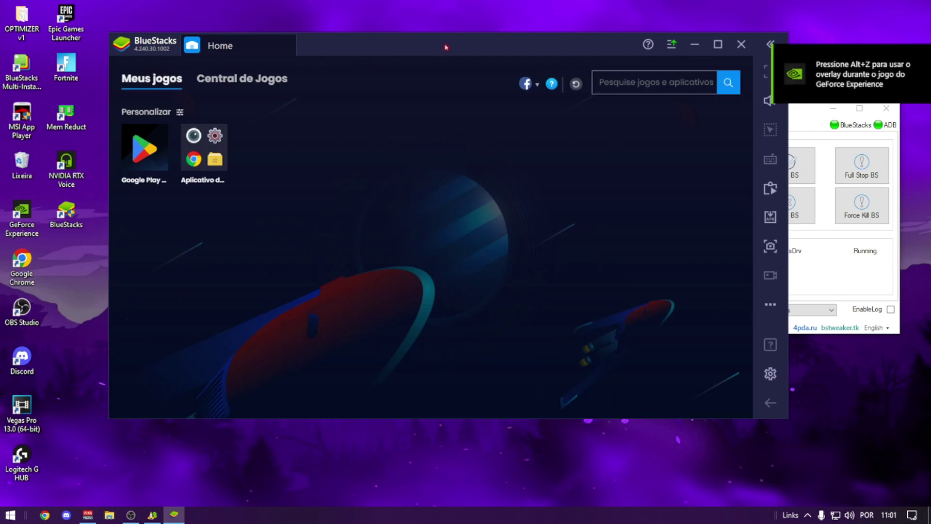
pyautogui.moveTo(444, 46); pyautogui.dragTo(381, 38)
pyautogui.click(764, 117)
pyautogui.moveTo(737, 112); pyautogui.dragTo(703, 182)
pyautogui.click(522, 121)
pyautogui.click(691, 190)
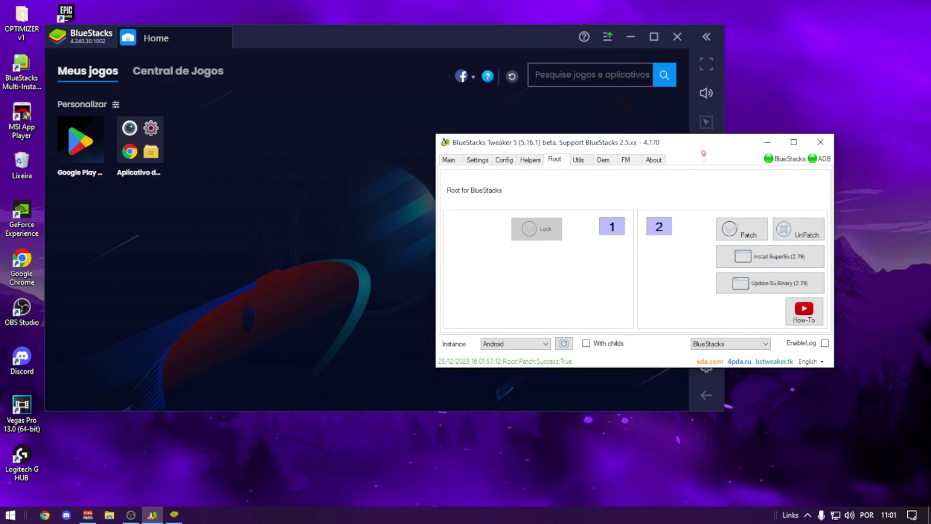
# Install SuperSU 2.79 through BlueStacks Tweaker and update the Su binary to 2.79.
pyautogui.click(777, 265)
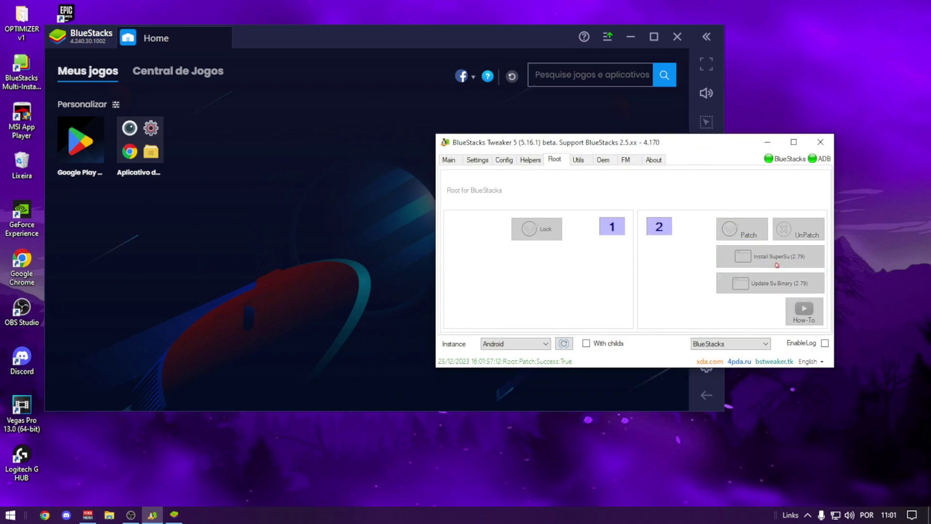
pyautogui.click(768, 291)
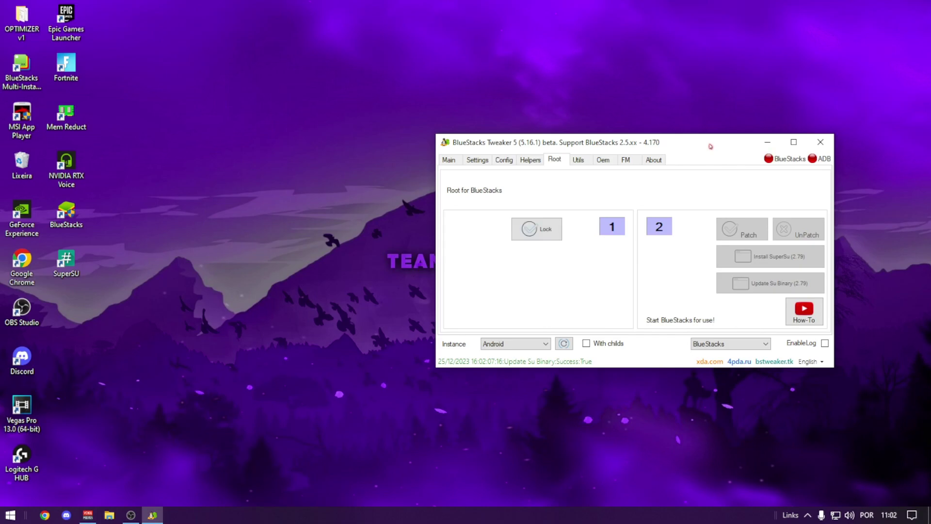
pyautogui.moveTo(710, 146); pyautogui.dragTo(711, 126)
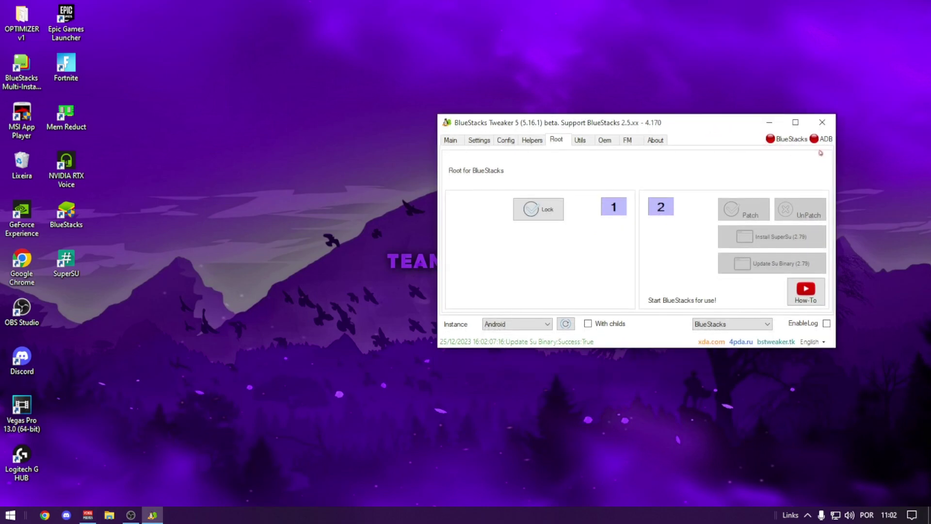
# Remove the Promo patch among BlueStacks Tweaker's helpers and apply it again.
pyautogui.click(456, 140)
pyautogui.click(532, 141)
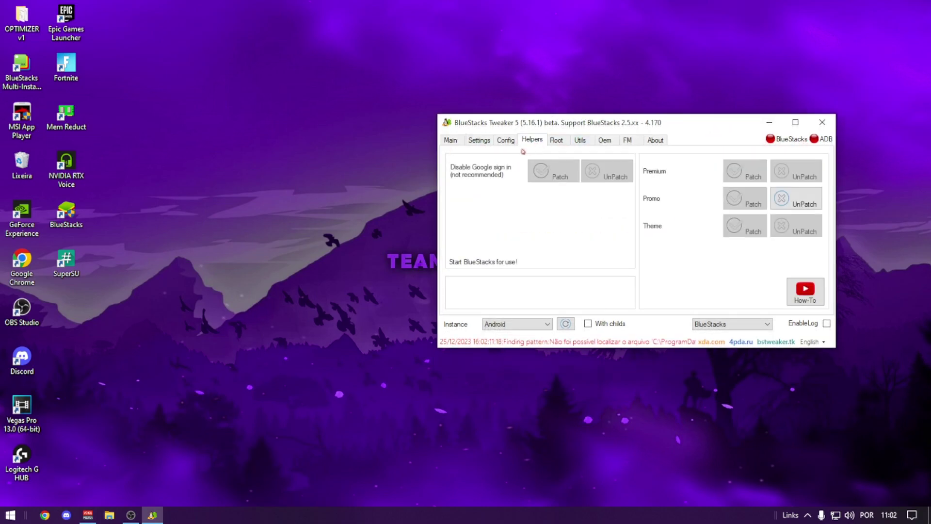
pyautogui.click(797, 206)
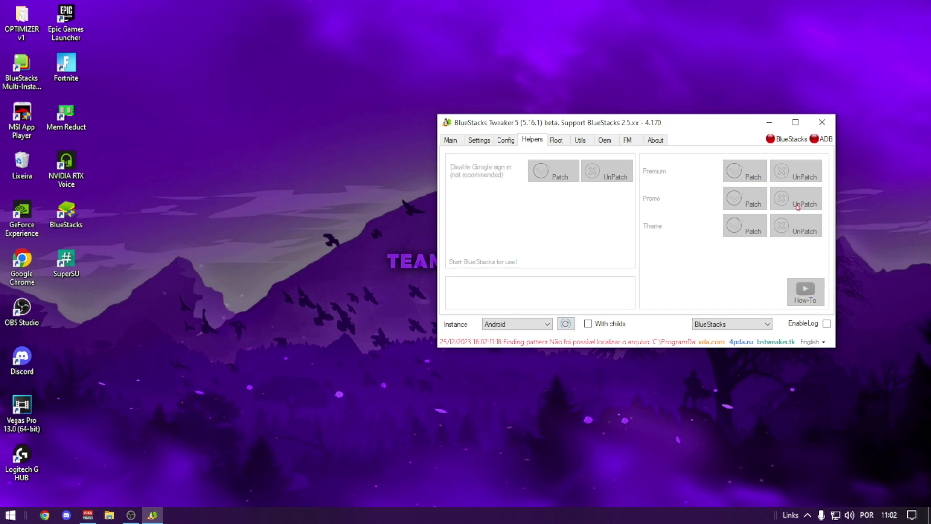
pyautogui.click(738, 199)
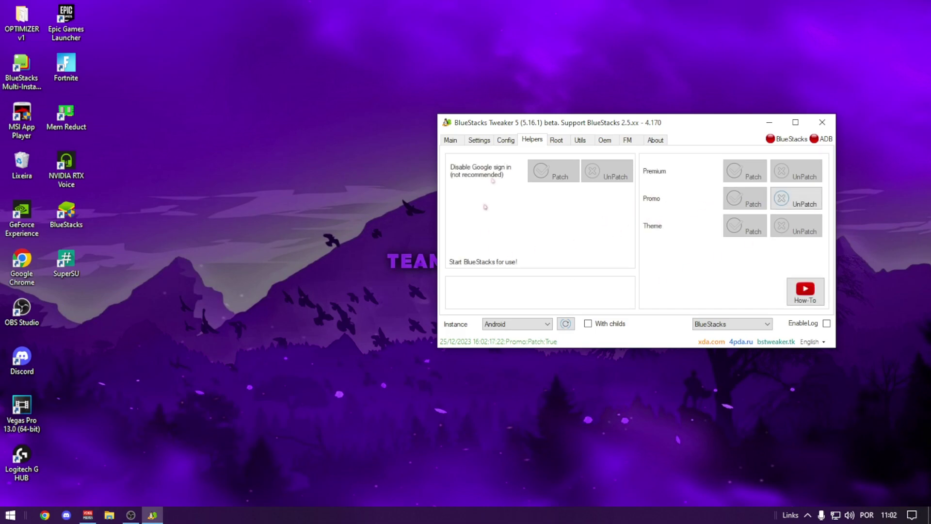
# Start BlueStacks again from BlueStacks Tweaker's main page and reposition its window.
pyautogui.click(450, 144)
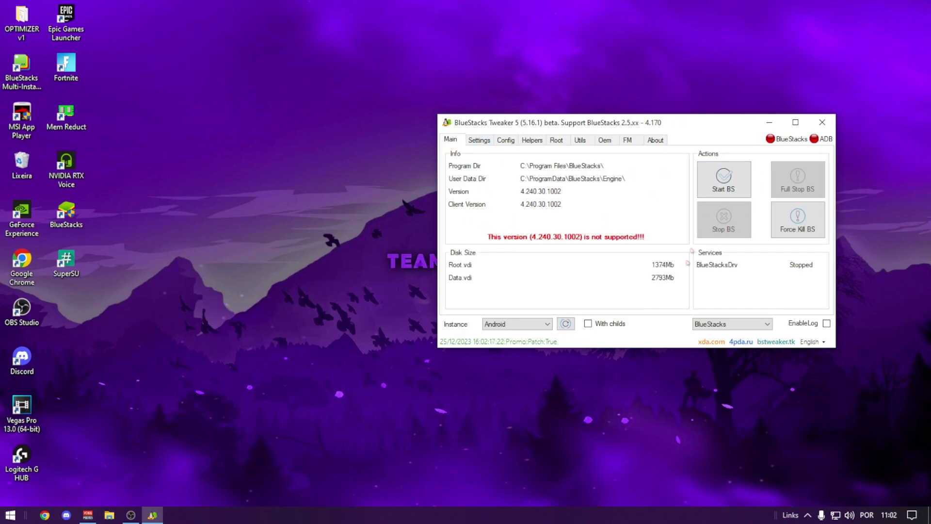
pyautogui.click(724, 182)
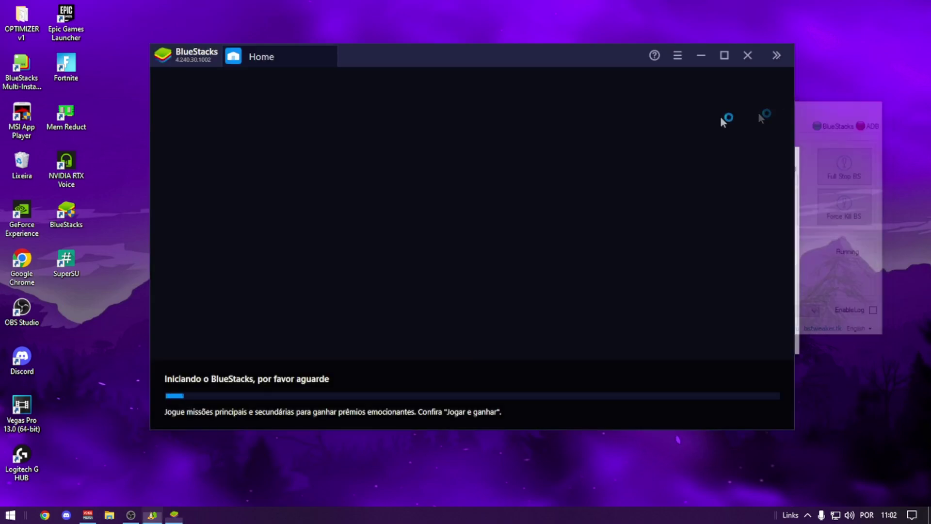
pyautogui.moveTo(475, 57)
pyautogui.mouseDown()
pyautogui.moveTo(492, 51)
pyautogui.moveTo(470, 50)
pyautogui.mouseUp()
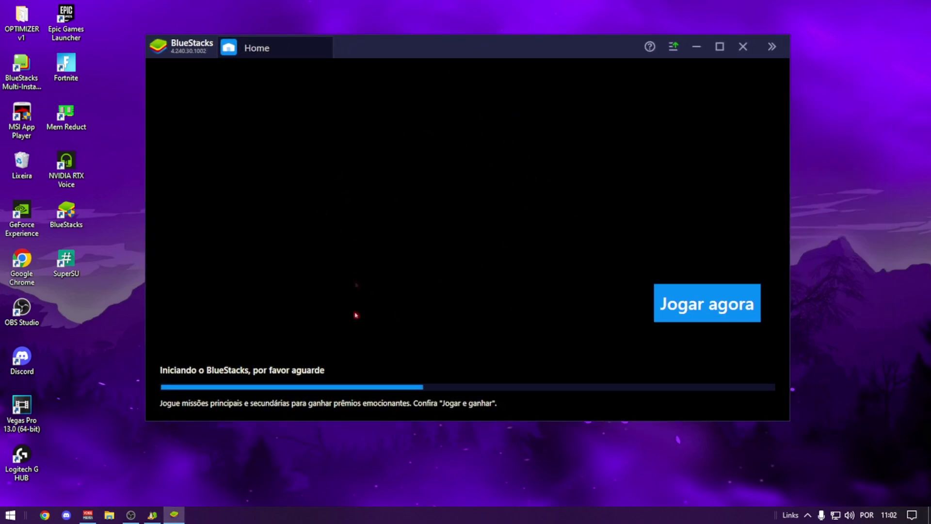
# Check the helper patches in BlueStacks Tweaker while BlueStacks loads, and minimize the tweaker.
pyautogui.click(153, 515)
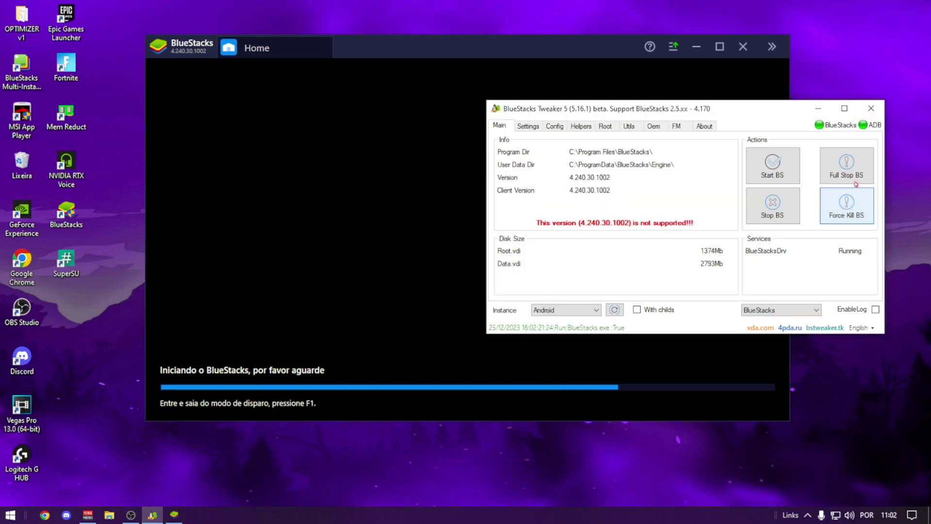
pyautogui.click(581, 126)
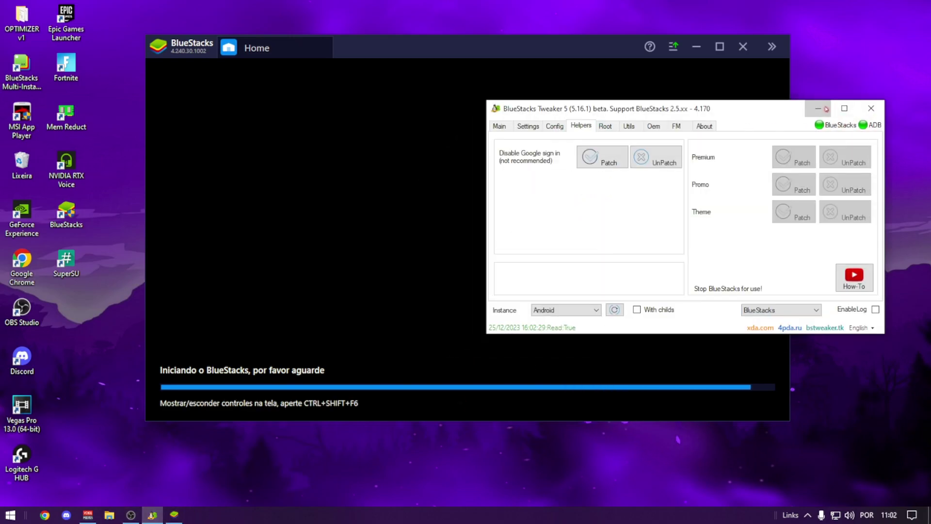
pyautogui.click(826, 109)
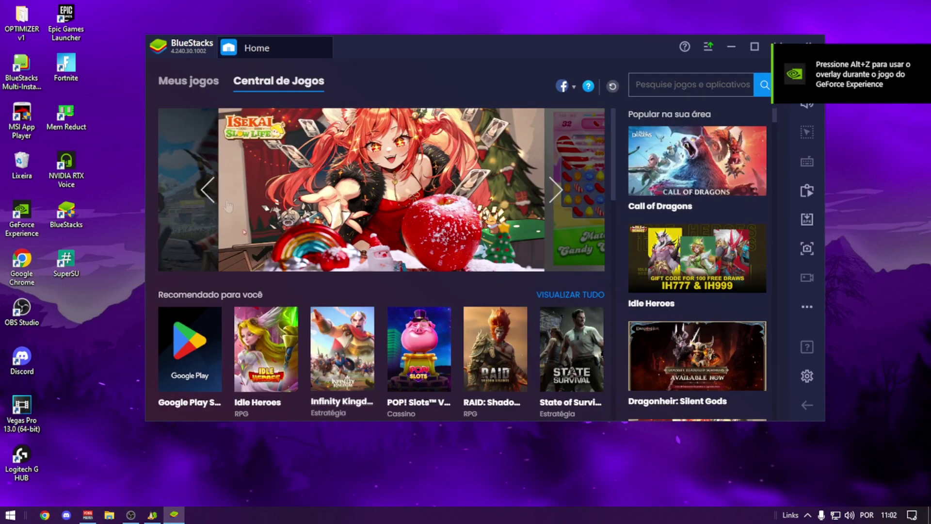
# Open SuperSU from the installed games, continue as Expert, and close the app.
pyautogui.click(213, 83)
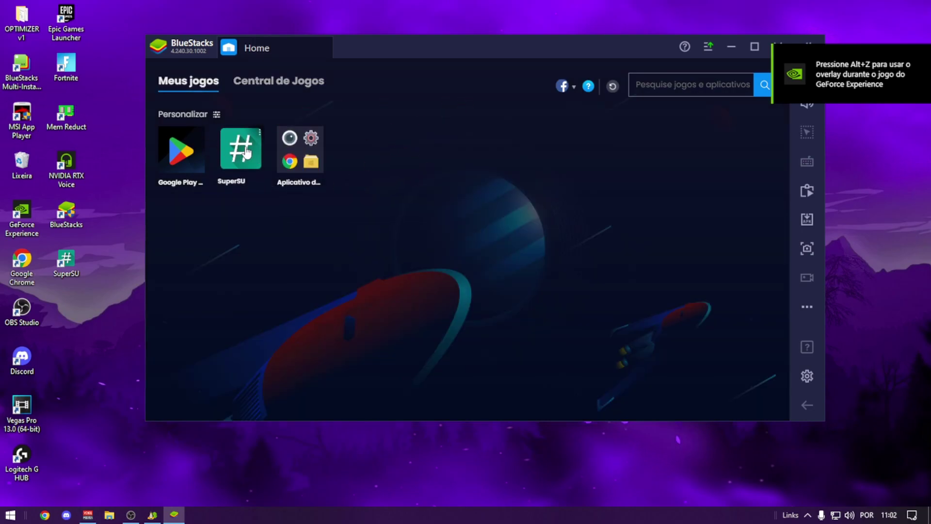
pyautogui.click(247, 151)
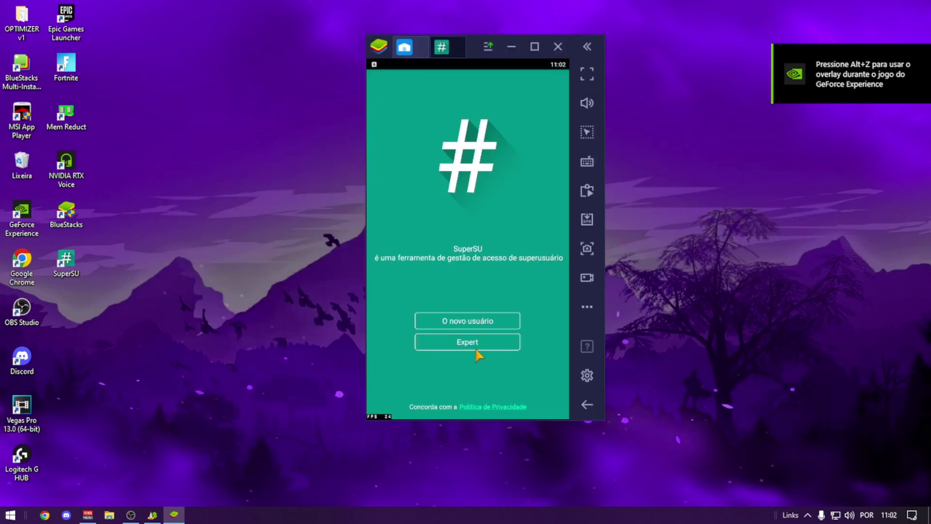
pyautogui.click(477, 348)
pyautogui.click(499, 273)
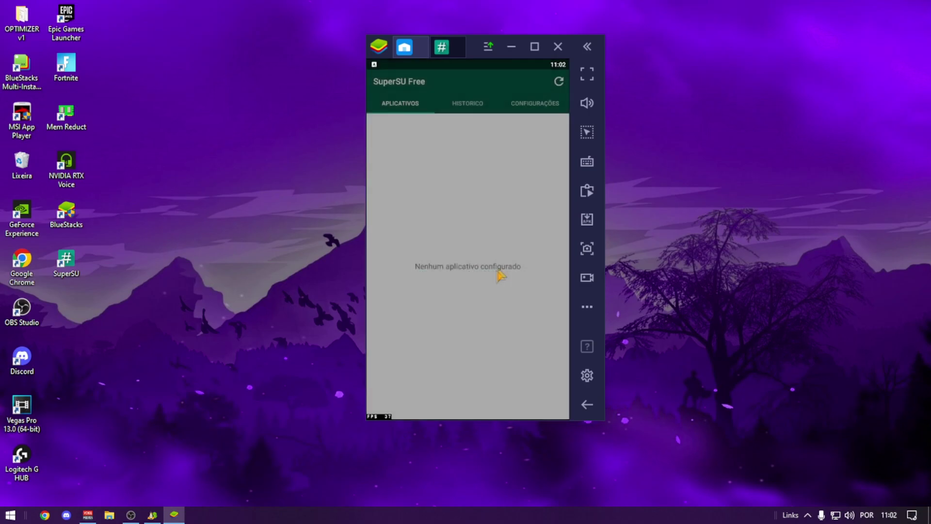
pyautogui.click(460, 43)
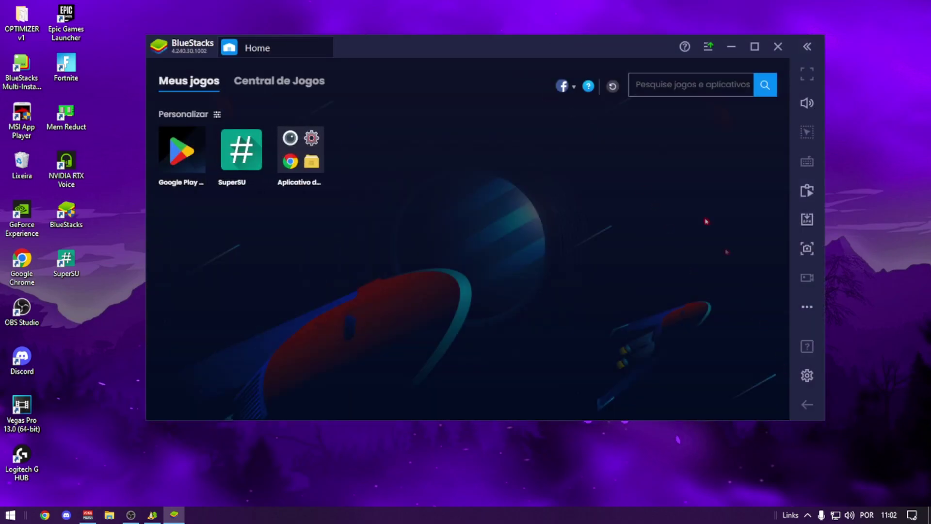
# Install the Screen Shift_2.1 and Color-Changer-Pro-Apk-v1.31 APKs from the Downloads folder into BlueStacks.
pyautogui.click(810, 222)
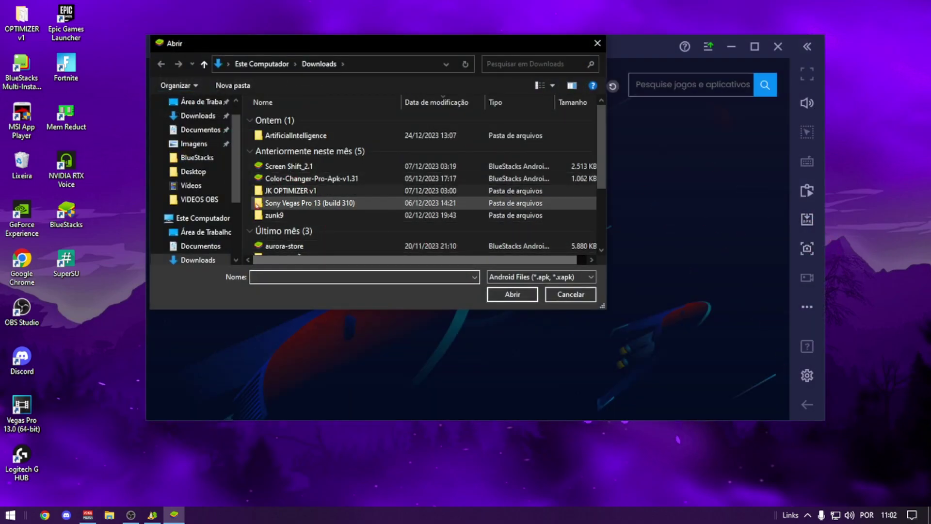
pyautogui.click(291, 166)
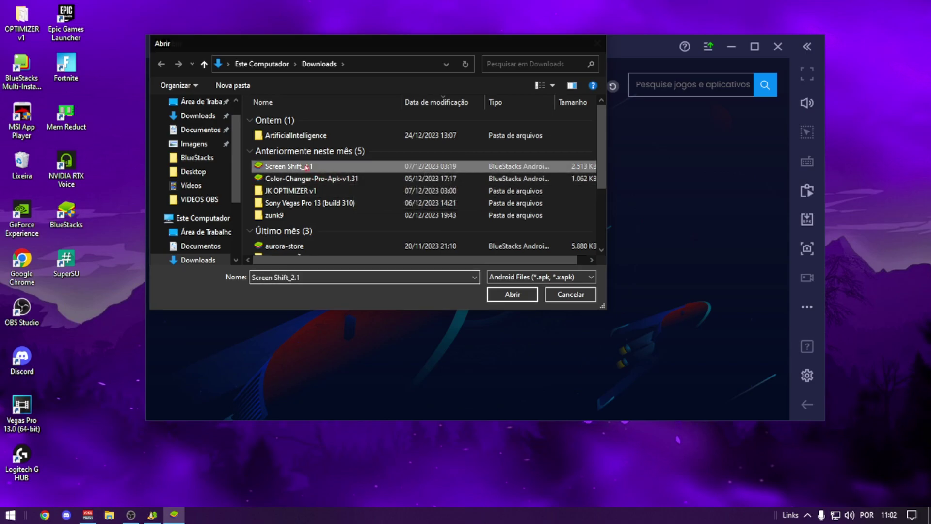
pyautogui.doubleClick(291, 166)
pyautogui.click(811, 223)
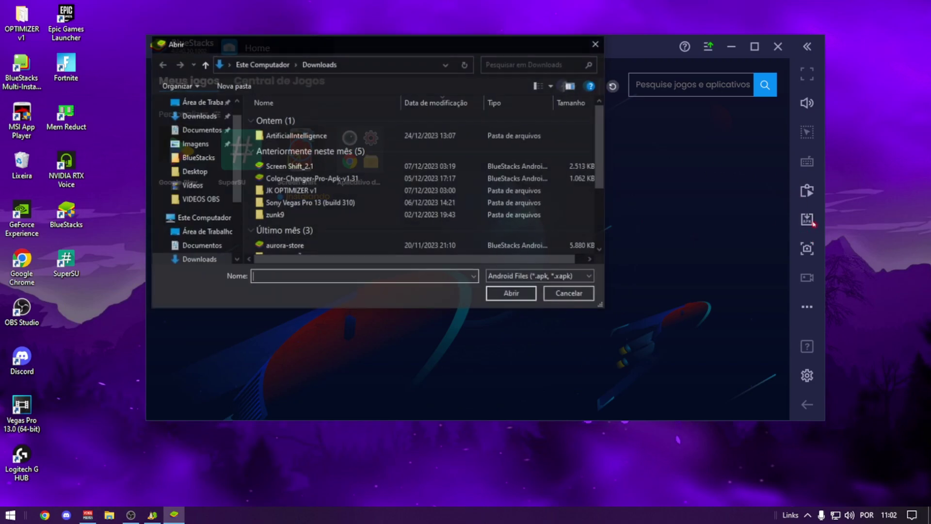
pyautogui.doubleClick(318, 182)
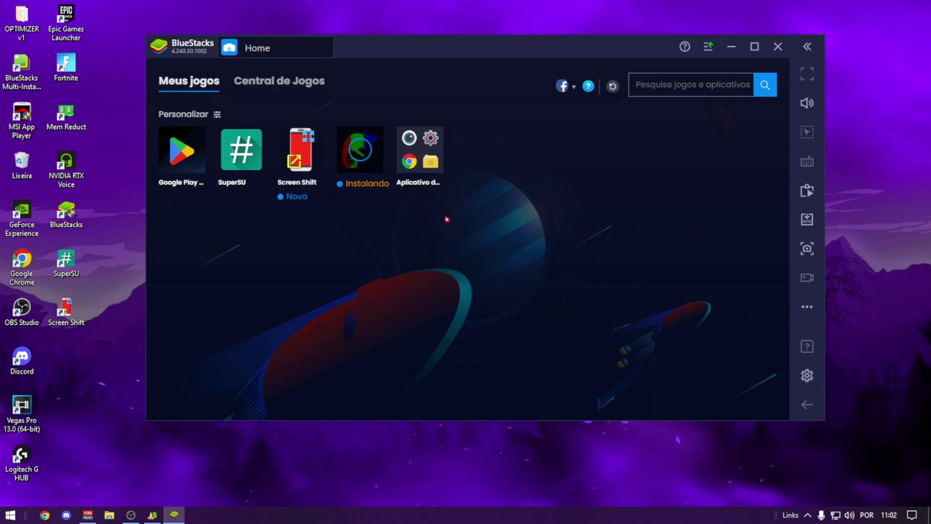
# Open Color Changer Free and dismiss its trial and update notices.
pyautogui.click(377, 143)
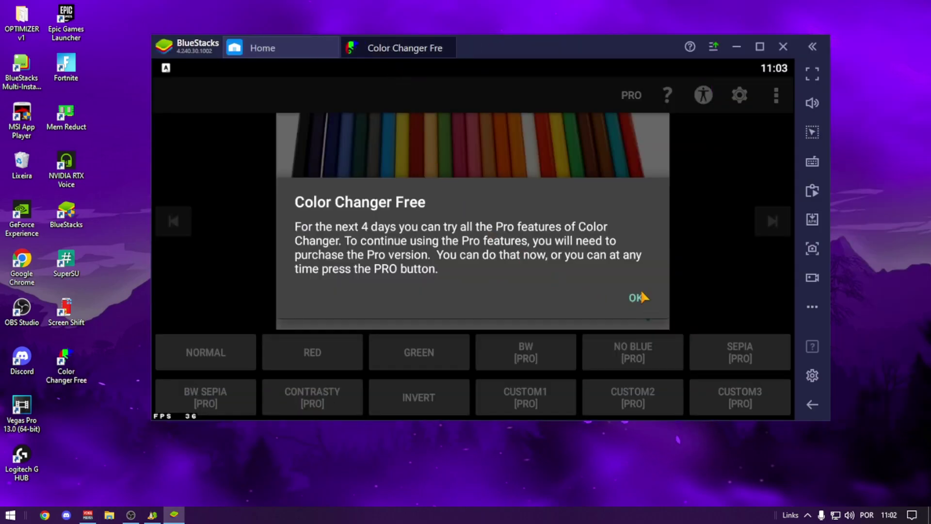
pyautogui.click(641, 293)
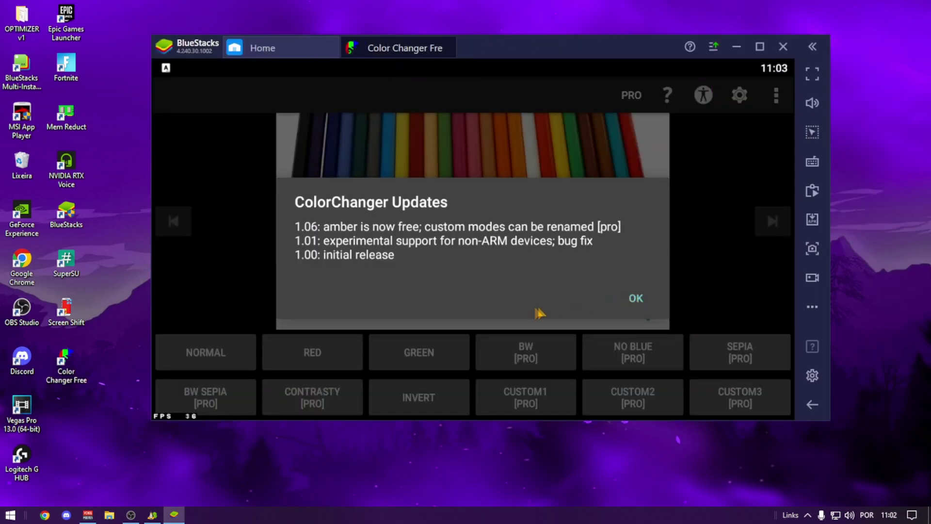
pyautogui.click(630, 301)
# Edit the Custom1 color mode with superuser access granted, set its saturation to +0,15, and close Color Changer.
pyautogui.click(548, 400)
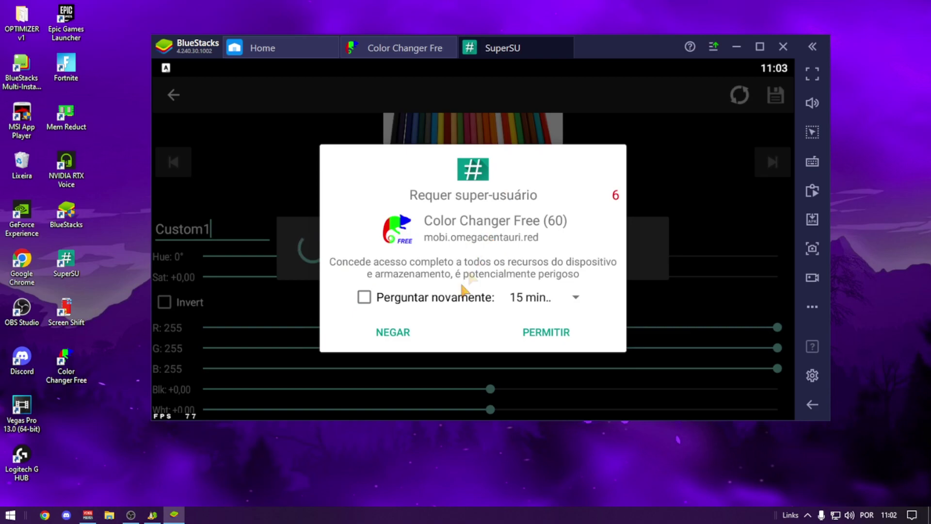
pyautogui.click(559, 333)
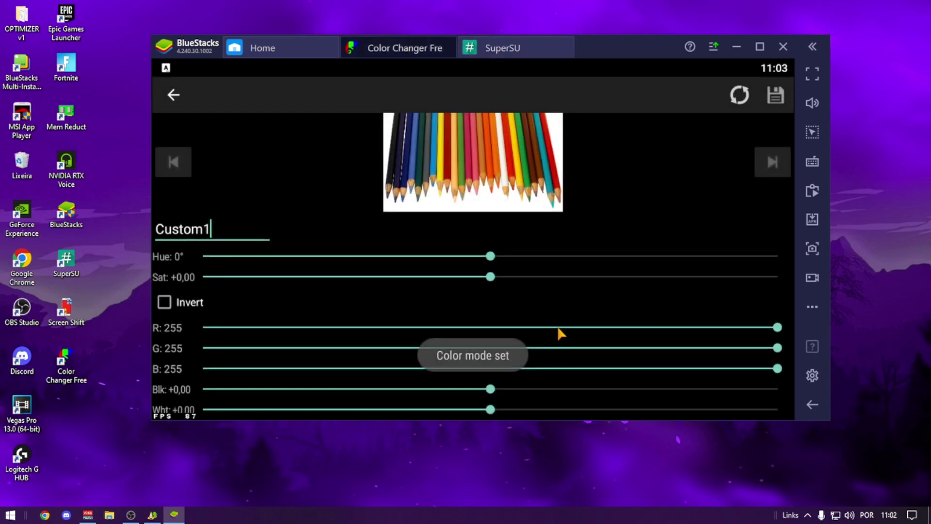
pyautogui.moveTo(492, 278); pyautogui.dragTo(533, 276)
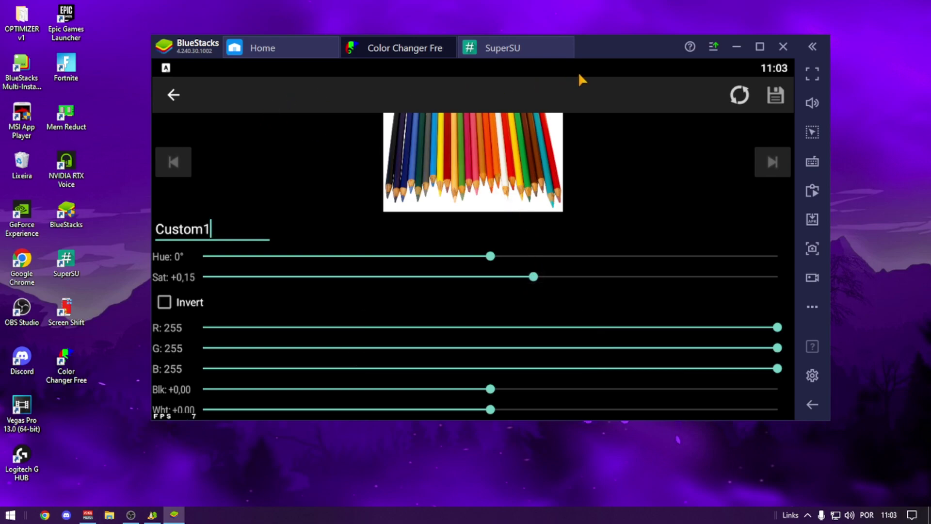
pyautogui.click(451, 41)
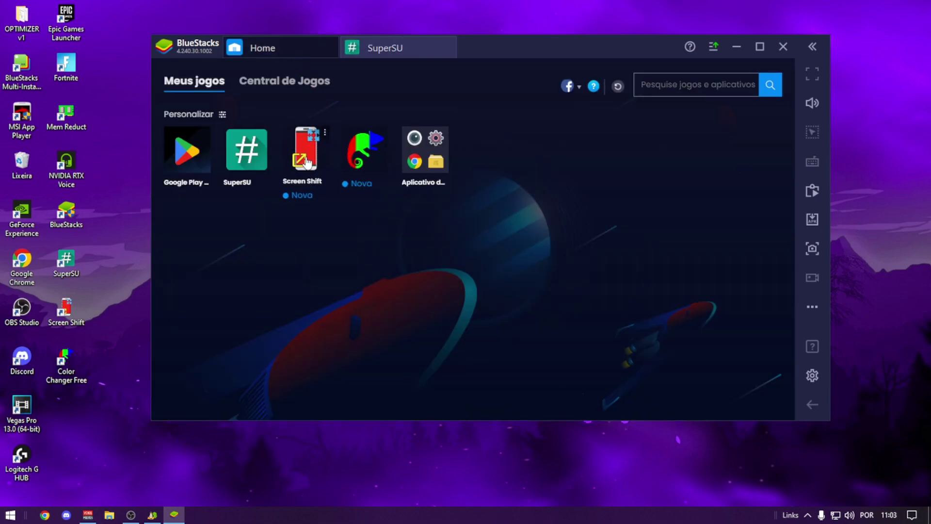
# Launch Screen Shift, grant it superuser access, and complete its introduction pages.
pyautogui.click(307, 154)
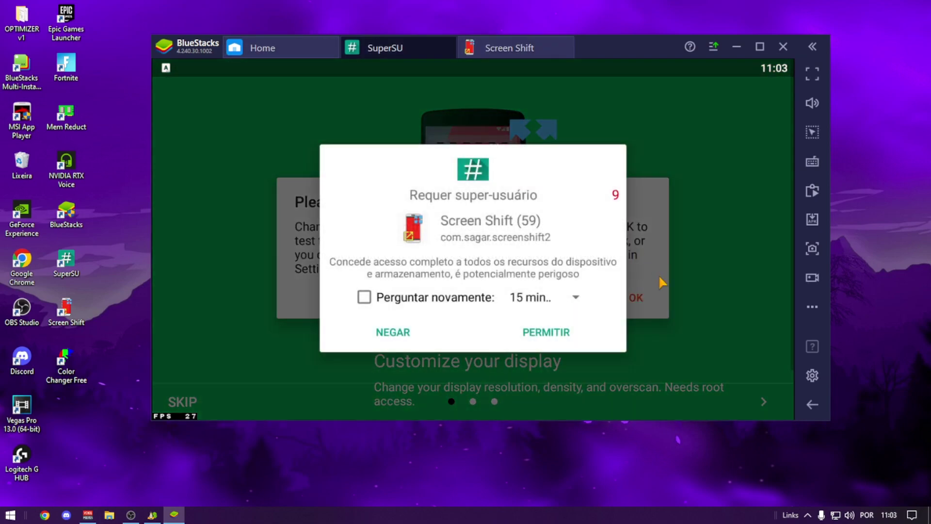
pyautogui.click(559, 331)
pyautogui.click(634, 299)
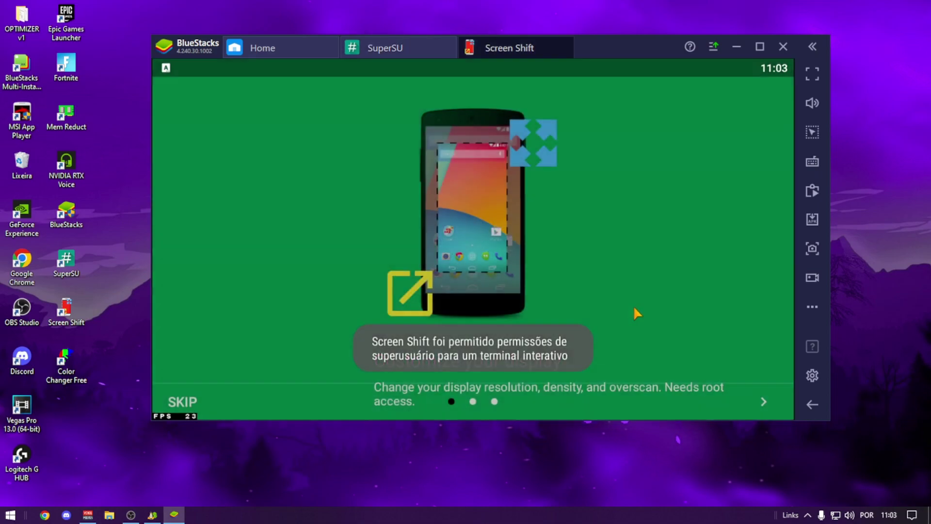
pyautogui.doubleClick(769, 413)
pyautogui.click(768, 408)
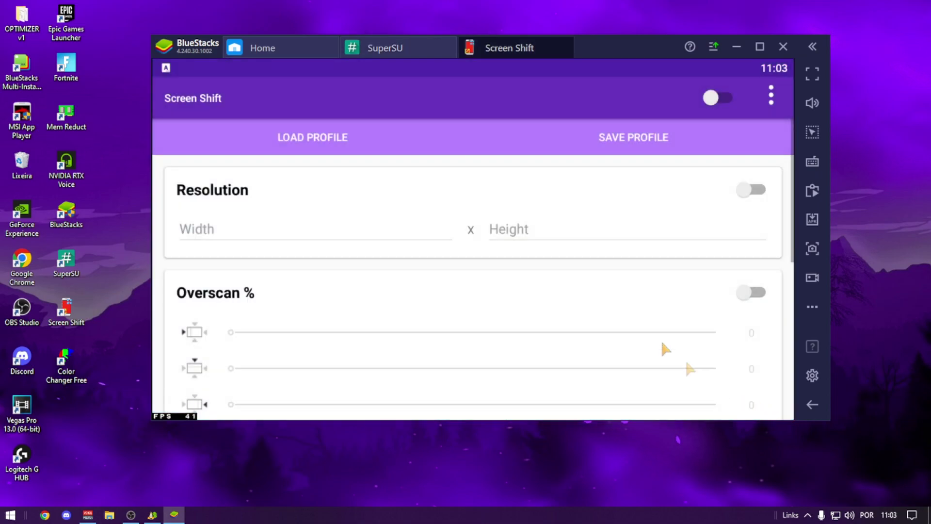
# Enable the Resolution override in Screen Shift, set it to 1600 x 1080, apply it, and keep the display settings.
pyautogui.click(751, 191)
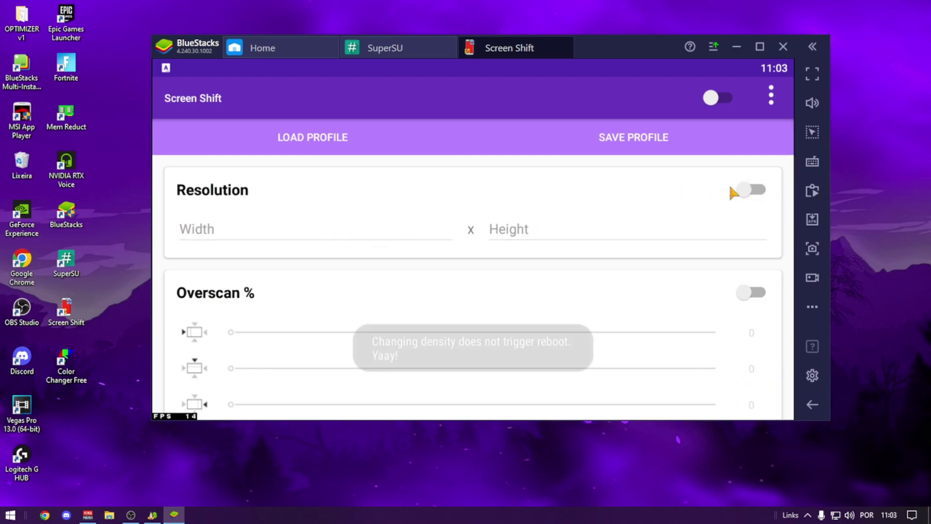
pyautogui.click(749, 189)
pyautogui.write('600')
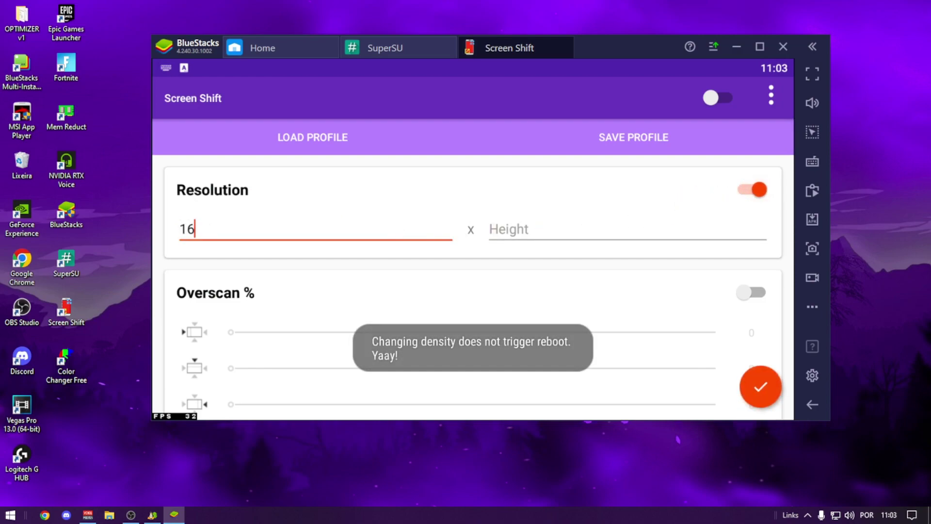
pyautogui.click(580, 233)
pyautogui.write('1080')
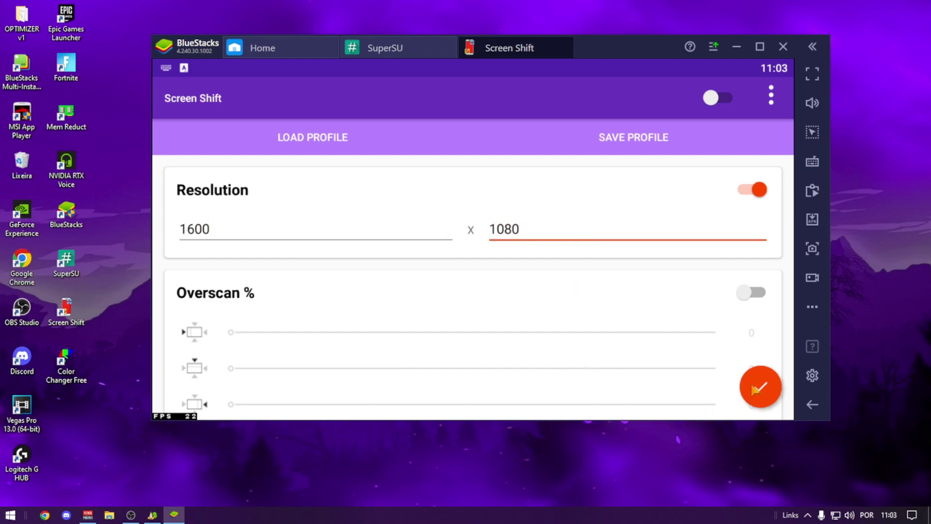
pyautogui.click(754, 387)
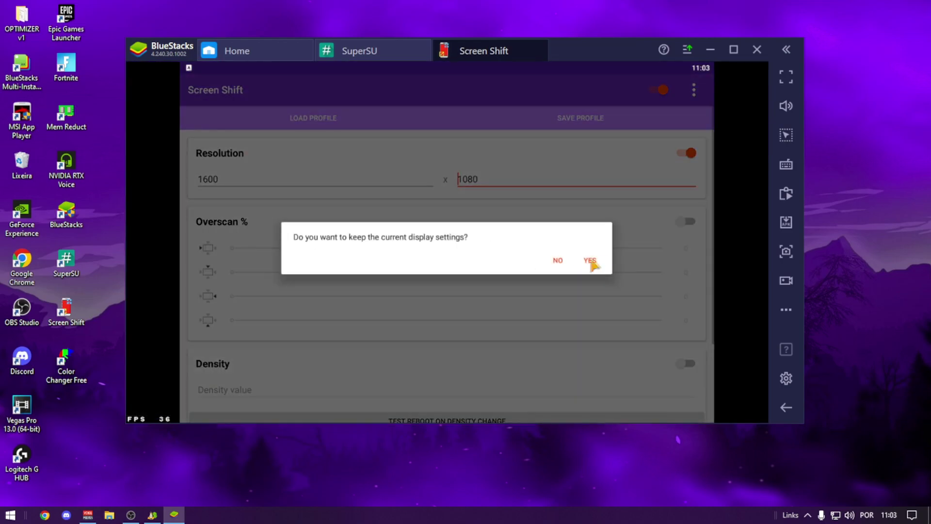
pyautogui.click(587, 267)
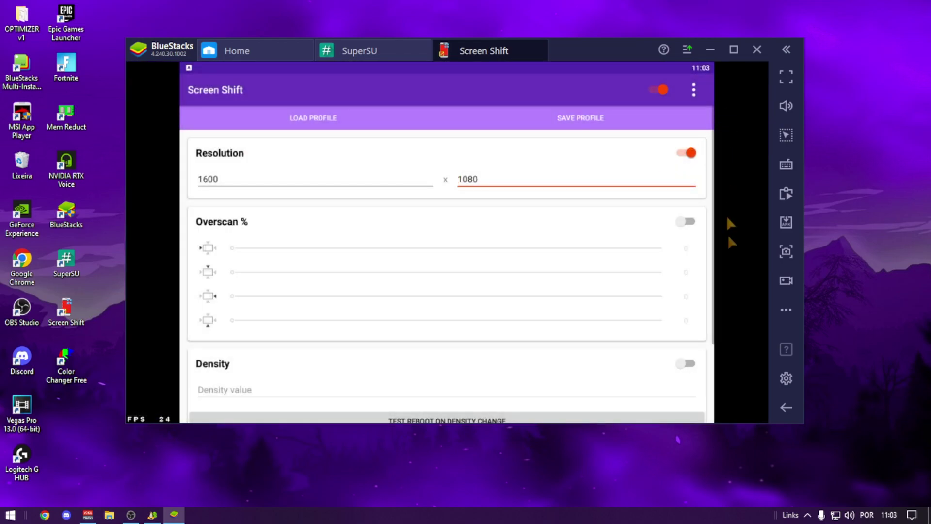
# Install the FREE FIRE AMAZON 1.102.2 APK from the FREE FIRE AMAZON folder in Downloads.
pyautogui.click(237, 51)
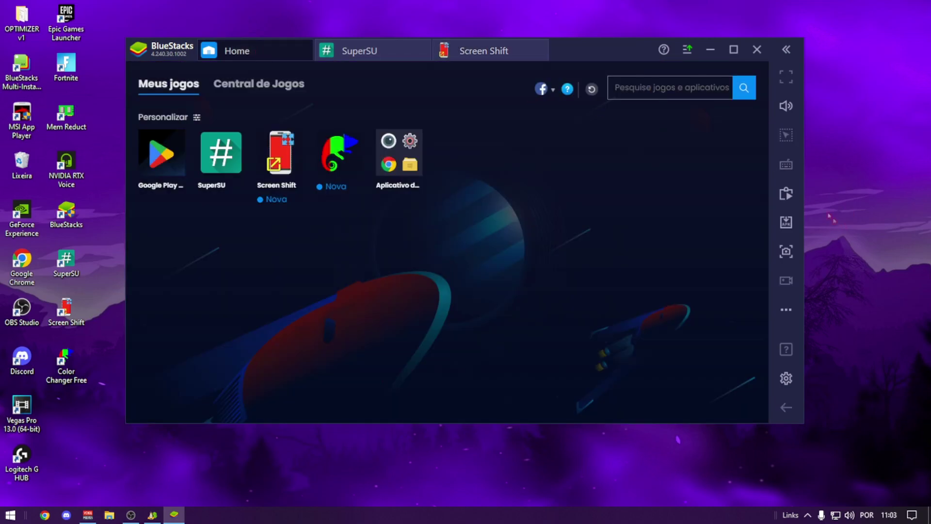
pyautogui.click(786, 222)
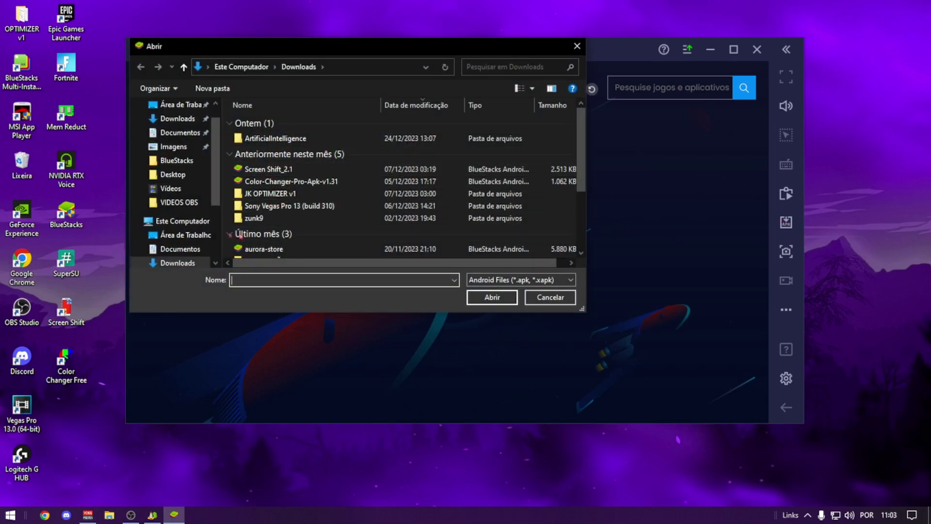
pyautogui.scroll(-1, 278, 228)
pyautogui.scroll(-2, 279, 236)
pyautogui.scroll(3, 280, 237)
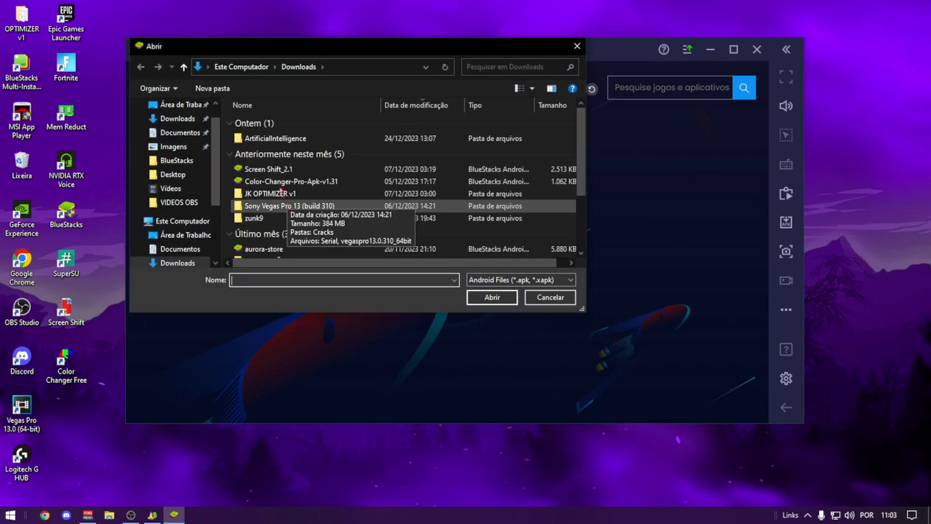
pyautogui.scroll(-3, 286, 233)
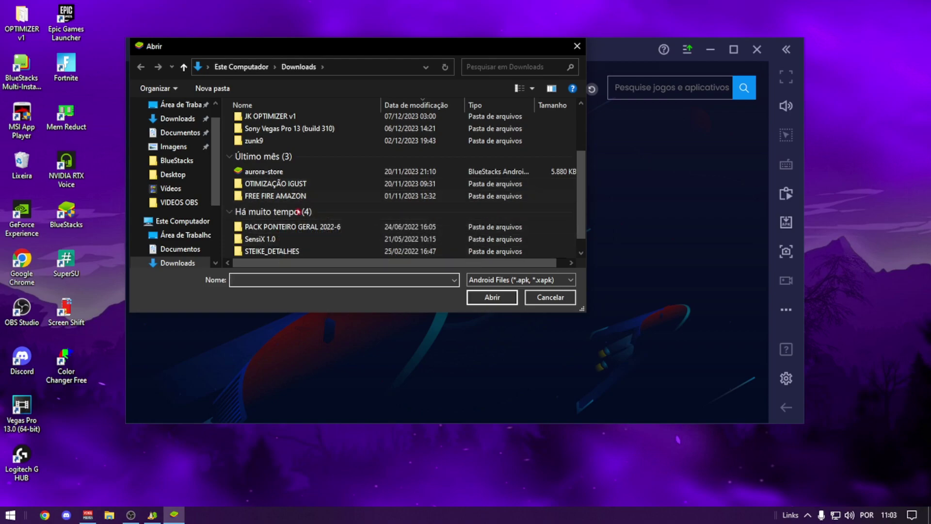
pyautogui.doubleClick(286, 182)
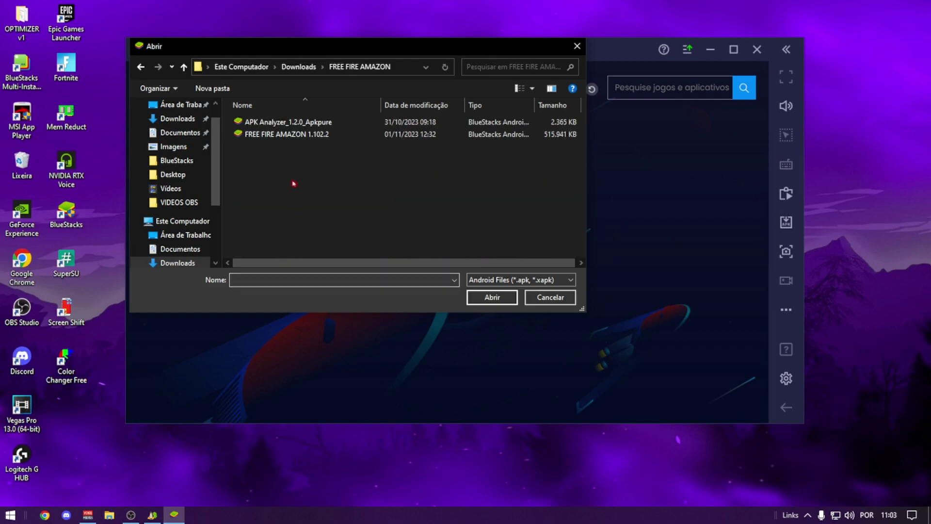
pyautogui.doubleClick(301, 138)
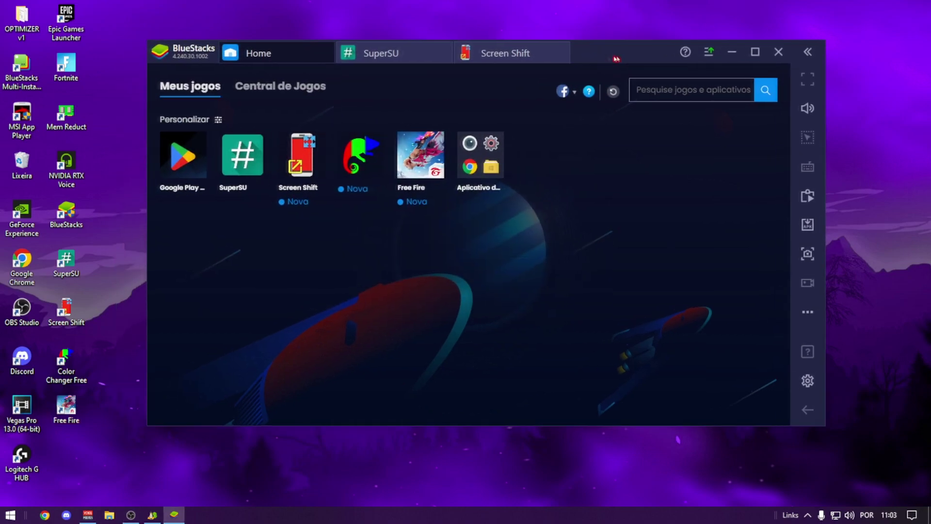
# Close SuperSU and launch Free Fire from the BlueStacks home screen.
pyautogui.click(411, 48)
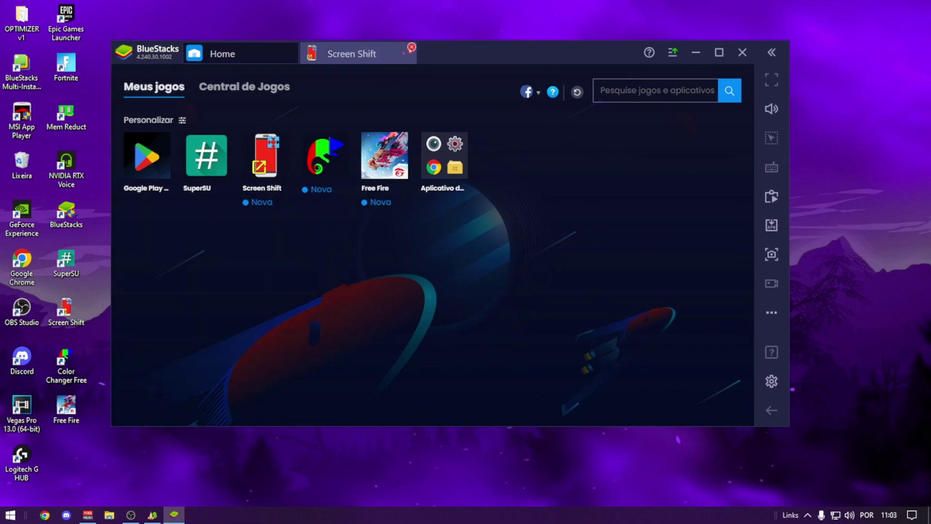
pyautogui.click(411, 49)
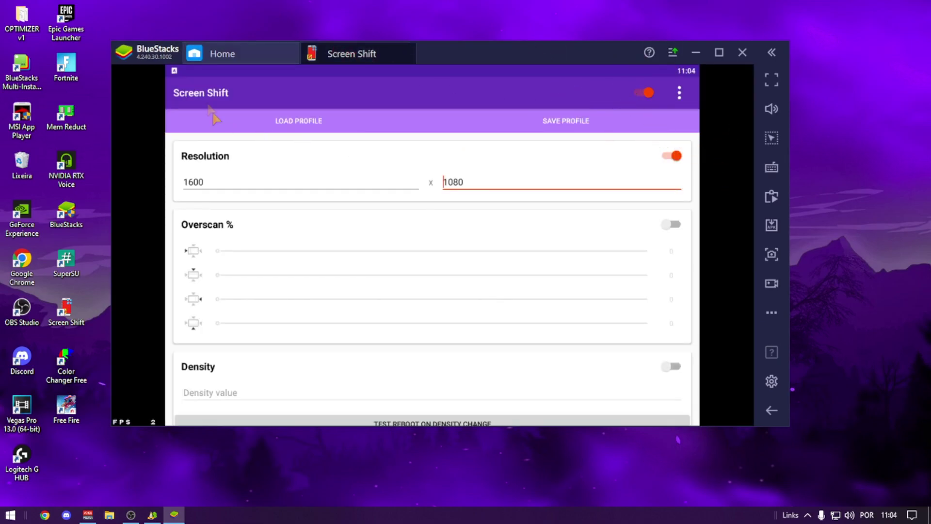
pyautogui.click(222, 53)
pyautogui.click(380, 155)
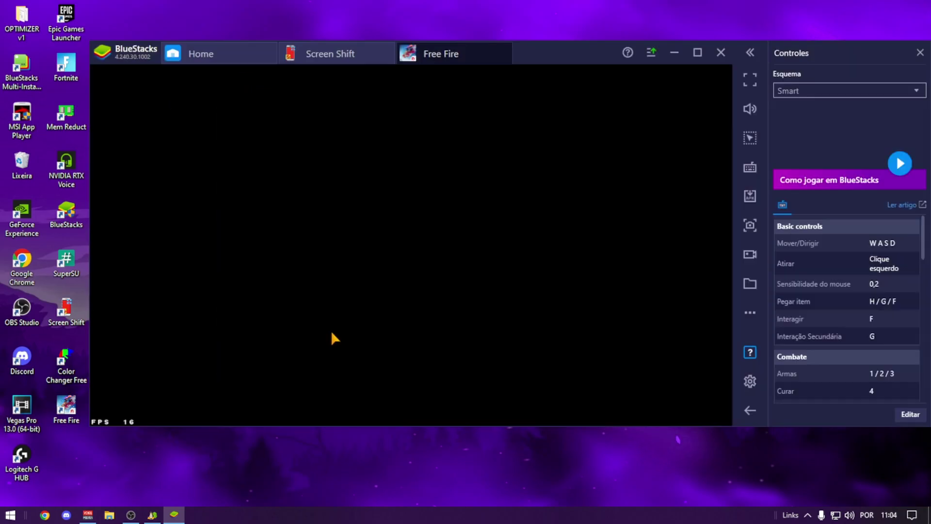
# Select a different control scheme for Free Fire while the game starts.
pyautogui.click(875, 90)
pyautogui.click(797, 120)
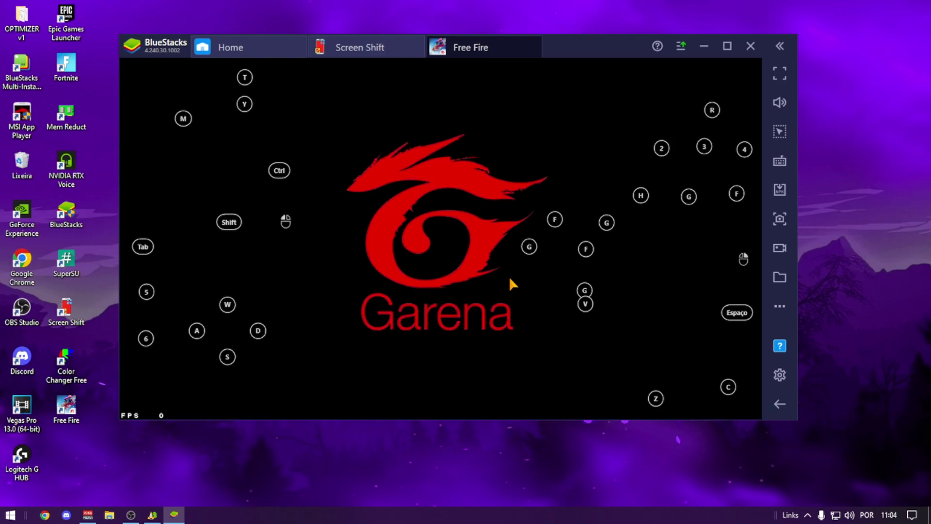
pyautogui.click(587, 265)
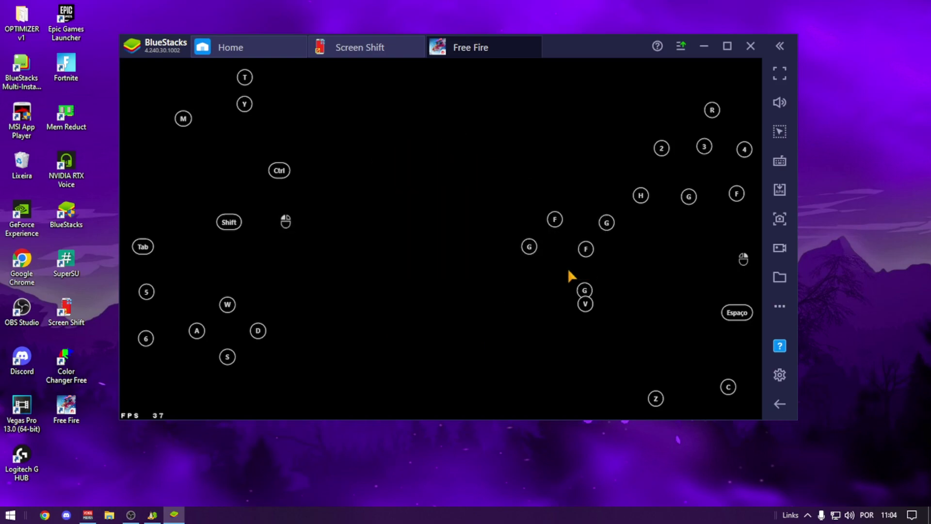
pyautogui.click(551, 257)
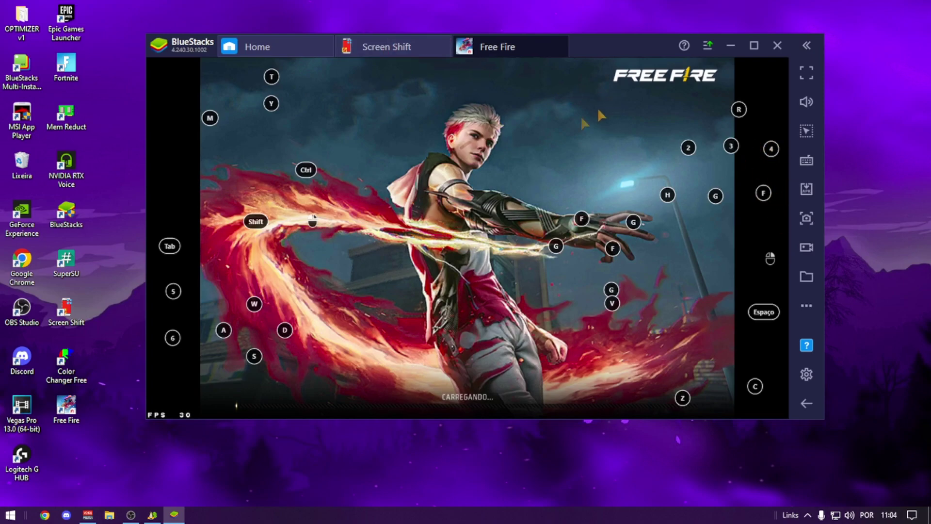
# Switch off the Screen Shift display override, return to Free Fire, and dismiss the on-screen controls tips.
pyautogui.click(386, 46)
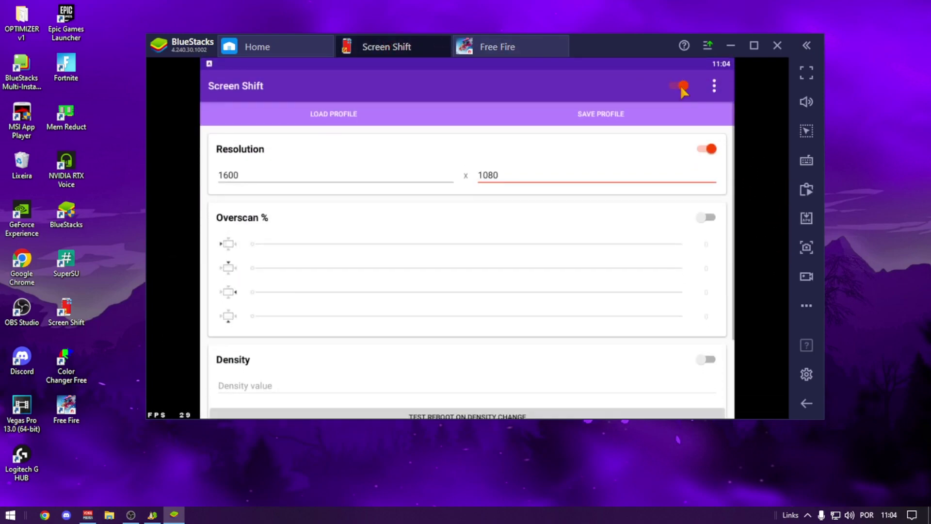
pyautogui.click(679, 87)
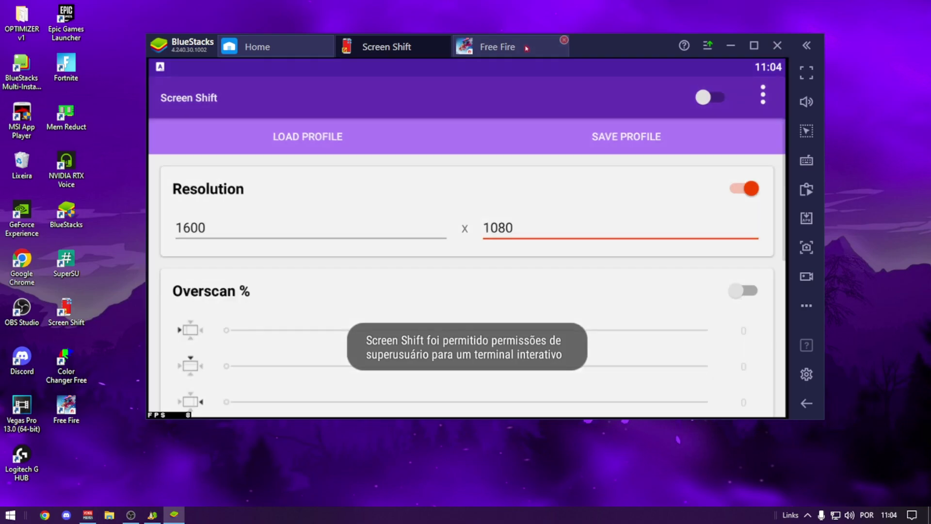
pyautogui.click(526, 47)
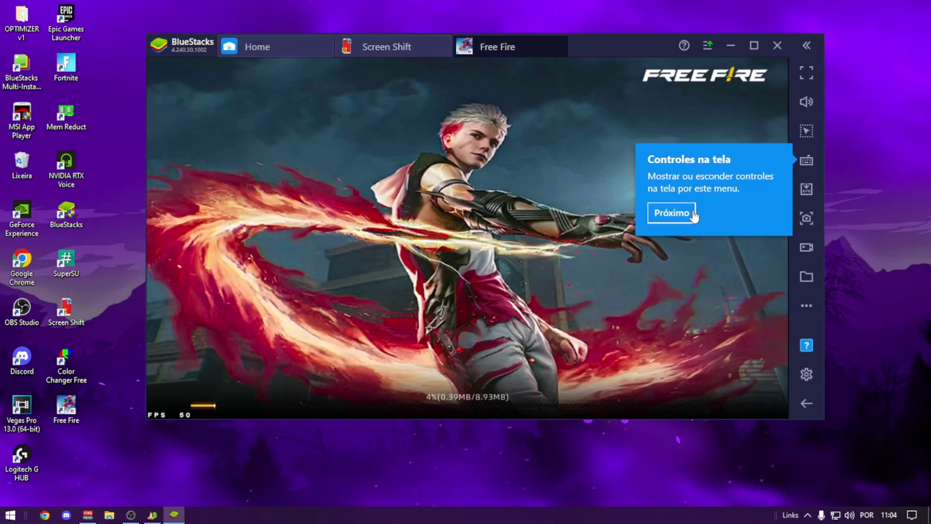
pyautogui.click(668, 212)
pyautogui.click(668, 133)
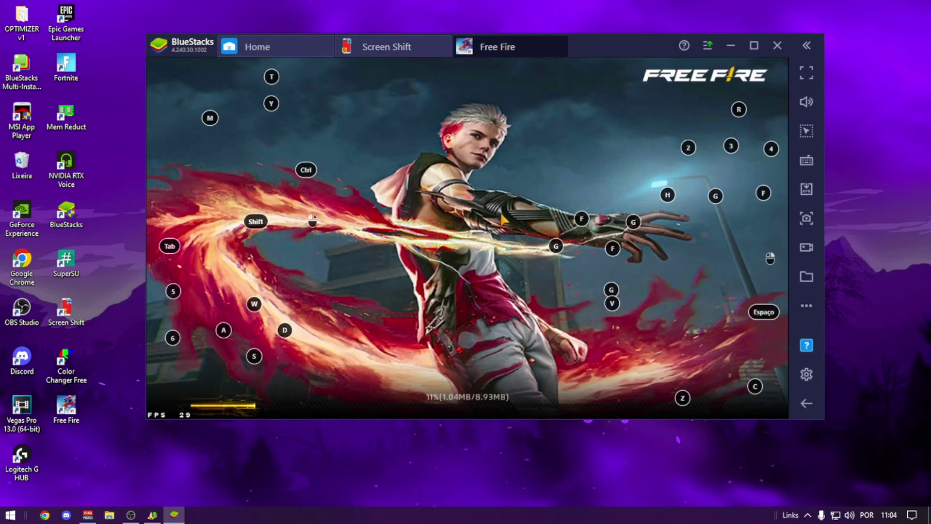
pyautogui.moveTo(605, 49)
pyautogui.mouseDown()
pyautogui.moveTo(597, 65)
pyautogui.moveTo(592, 57)
pyautogui.mouseUp()
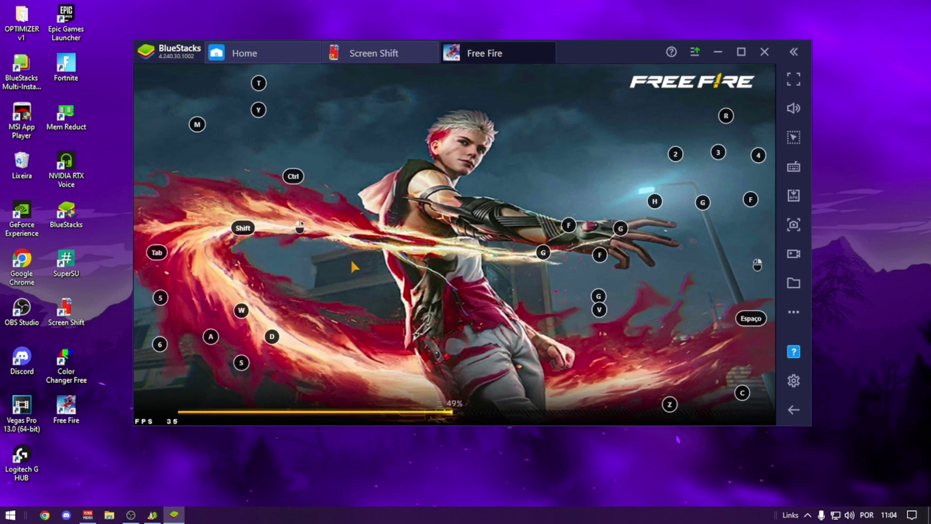
# Close Free Fire, switch the 1600 x 1080 override in Screen Shift back on, and relaunch the game.
pyautogui.click(551, 46)
pyautogui.click(703, 104)
pyautogui.click(586, 272)
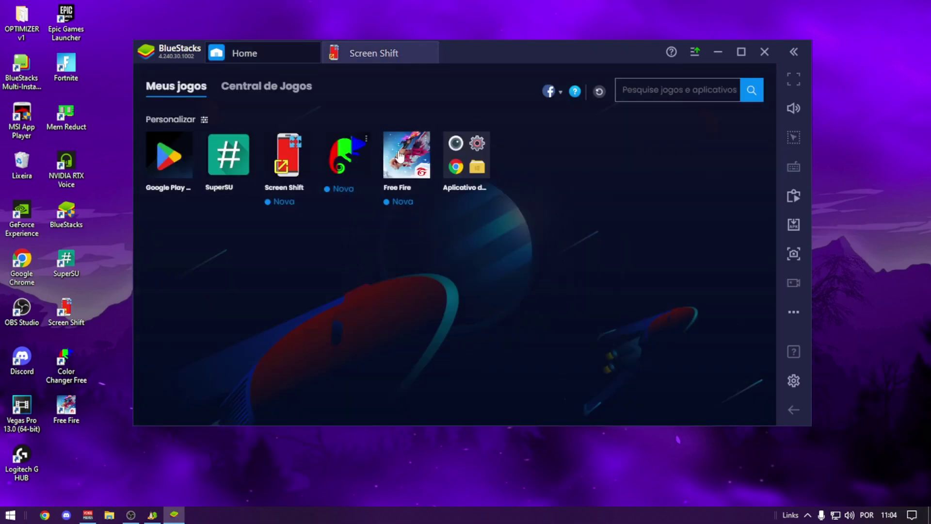
pyautogui.click(400, 156)
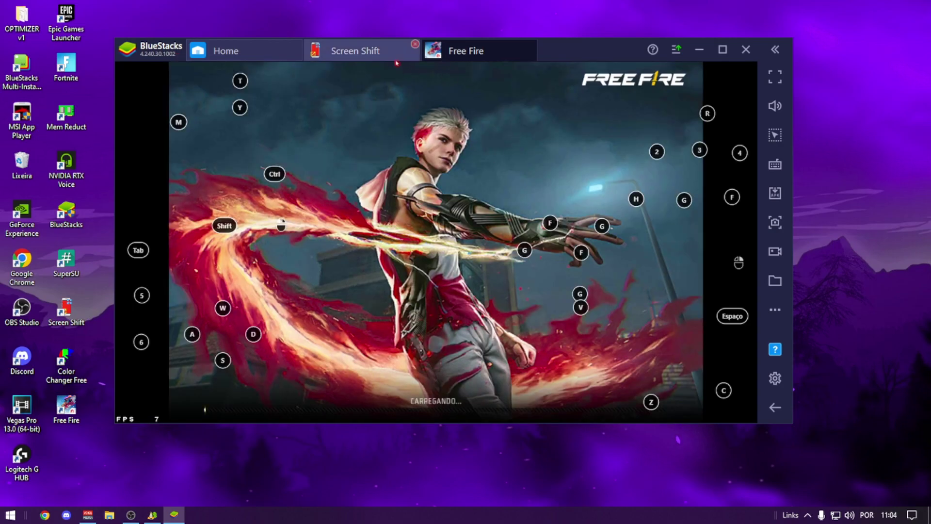
# Turn the Screen Shift override off while Free Fire is loading and go back to the game.
pyautogui.click(359, 50)
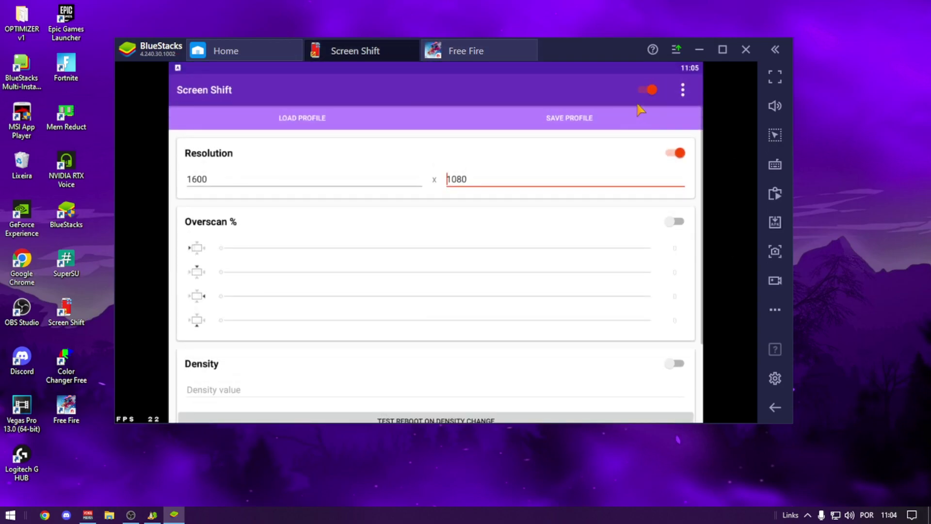
pyautogui.click(487, 57)
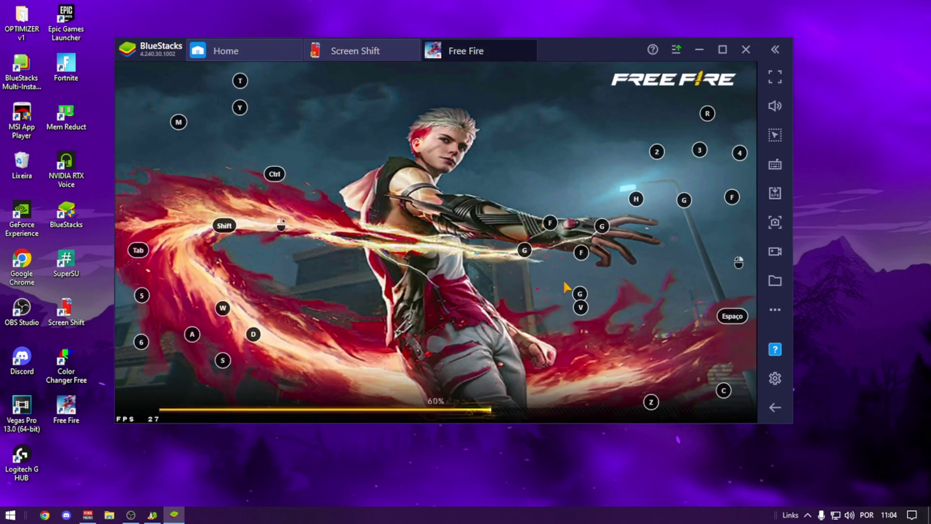
pyautogui.moveTo(584, 62)
pyautogui.mouseDown()
pyautogui.moveTo(598, 70)
pyautogui.moveTo(589, 60)
pyautogui.mouseUp()
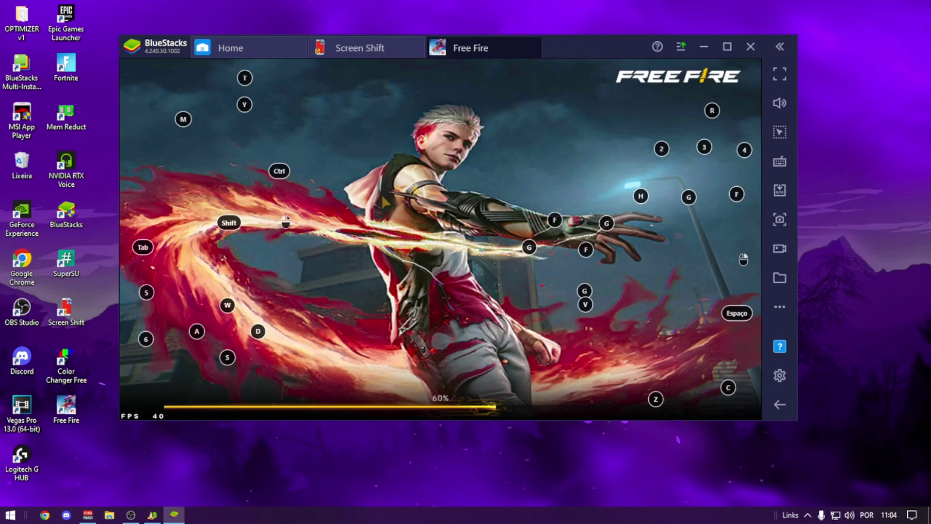
# Mute the emulator's sound and close Free Fire's terms of use dialog.
pyautogui.click(779, 103)
pyautogui.click(644, 96)
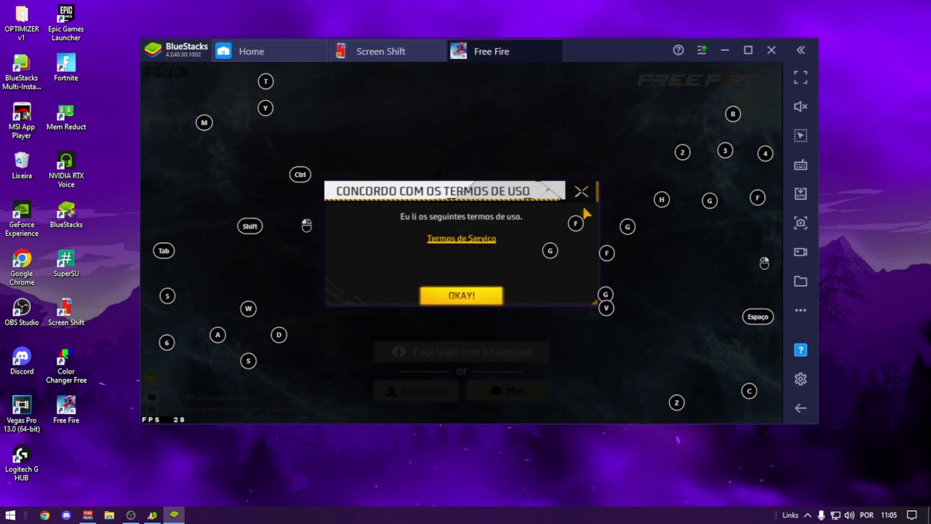
pyautogui.click(581, 192)
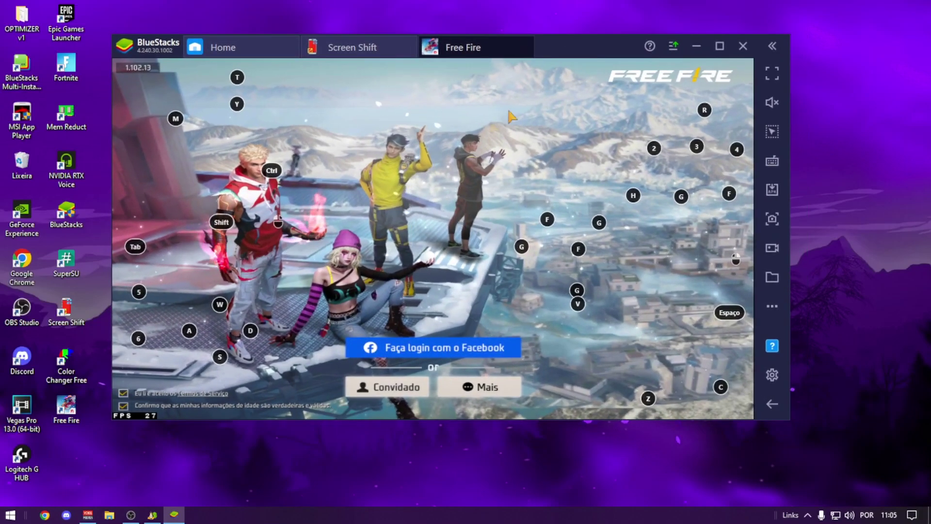
# Set the Screen Shift resolution to 1440 x 1100 and apply it.
pyautogui.click(355, 48)
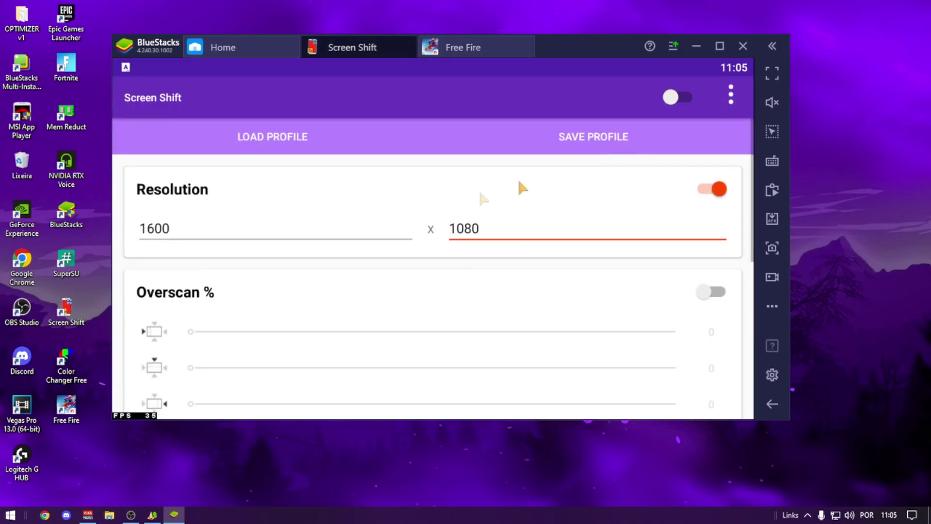
pyautogui.click(195, 232)
pyautogui.click(497, 241)
pyautogui.click(279, 239)
pyautogui.press('BackSpace')
pyautogui.press('BackSpace')
pyautogui.press('BackSpace')
pyautogui.write('440')
pyautogui.click(517, 225)
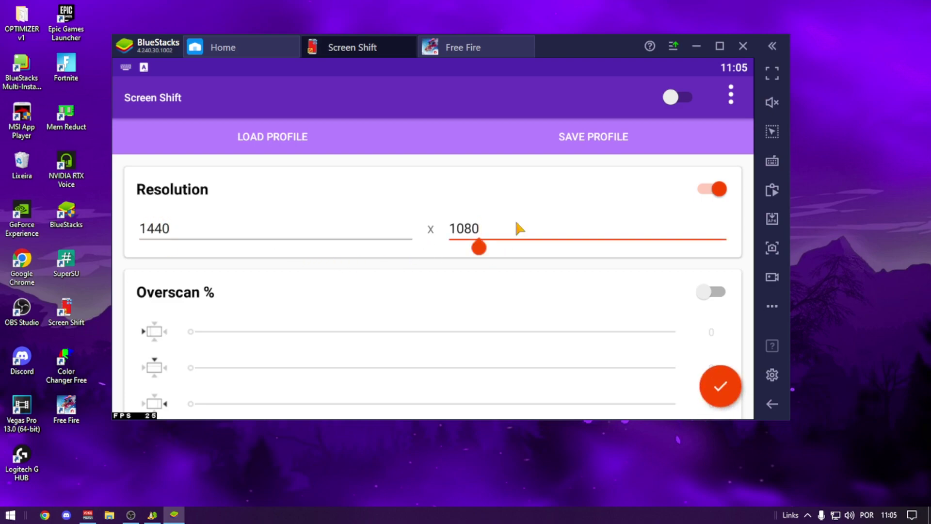
pyautogui.press('BackSpace')
pyautogui.press('BackSpace')
pyautogui.press('BackSpace')
pyautogui.write('1')
pyautogui.click(721, 388)
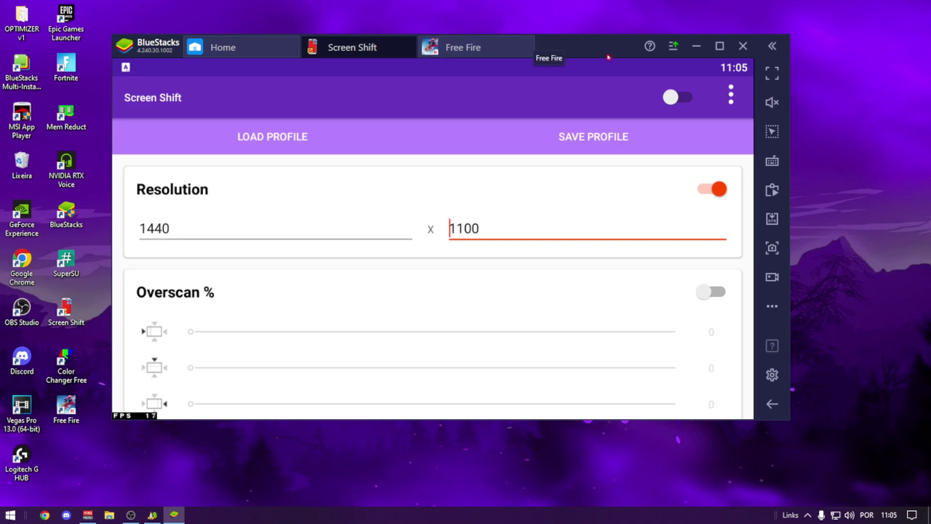
# Close Free Fire and Screen Shift, and quit BlueStacks including its background process.
pyautogui.click(530, 40)
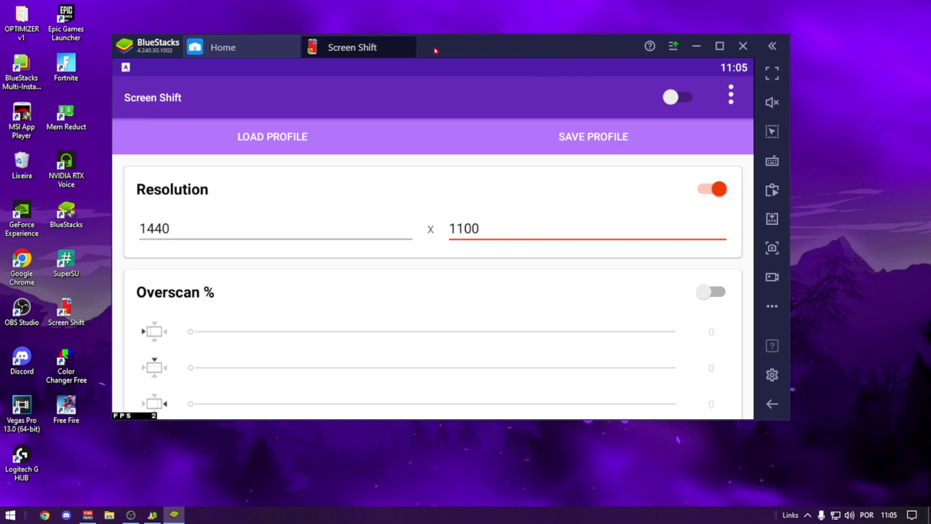
pyautogui.click(412, 41)
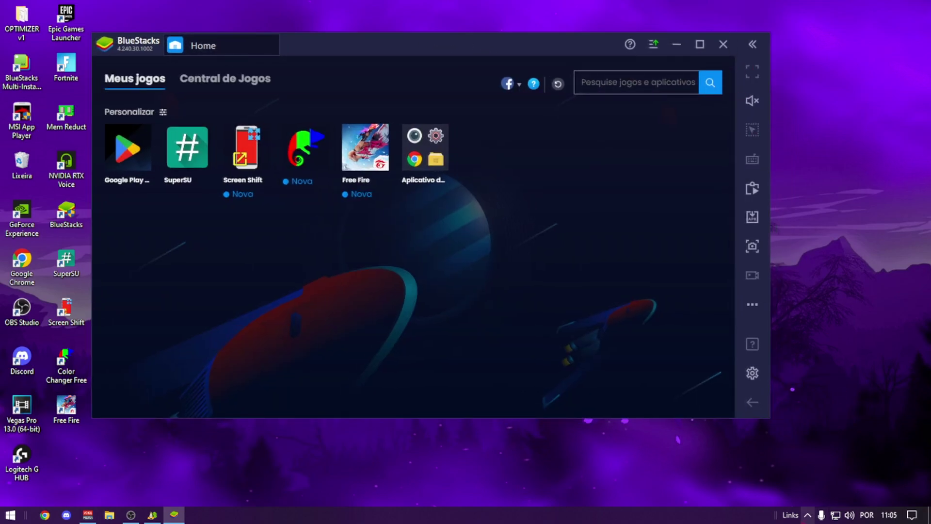
pyautogui.click(807, 515)
pyautogui.rightClick(795, 470)
pyautogui.click(768, 459)
pyautogui.rightClick(369, 208)
pyautogui.click(374, 246)
pyautogui.rightClick(359, 224)
pyautogui.click(378, 259)
pyautogui.rightClick(349, 231)
pyautogui.click(368, 266)
pyautogui.rightClick(269, 241)
pyautogui.click(319, 276)
pyautogui.rightClick(271, 230)
pyautogui.click(320, 265)
pyautogui.rightClick(274, 223)
pyautogui.click(325, 257)
pyautogui.rightClick(284, 217)
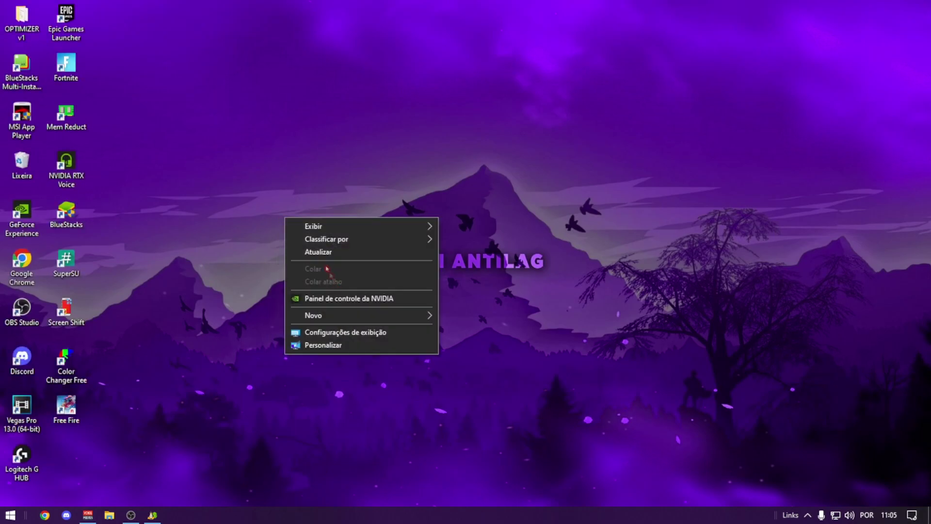
pyautogui.click(325, 251)
pyautogui.rightClick(294, 211)
pyautogui.click(320, 245)
pyautogui.rightClick(282, 201)
pyautogui.click(305, 230)
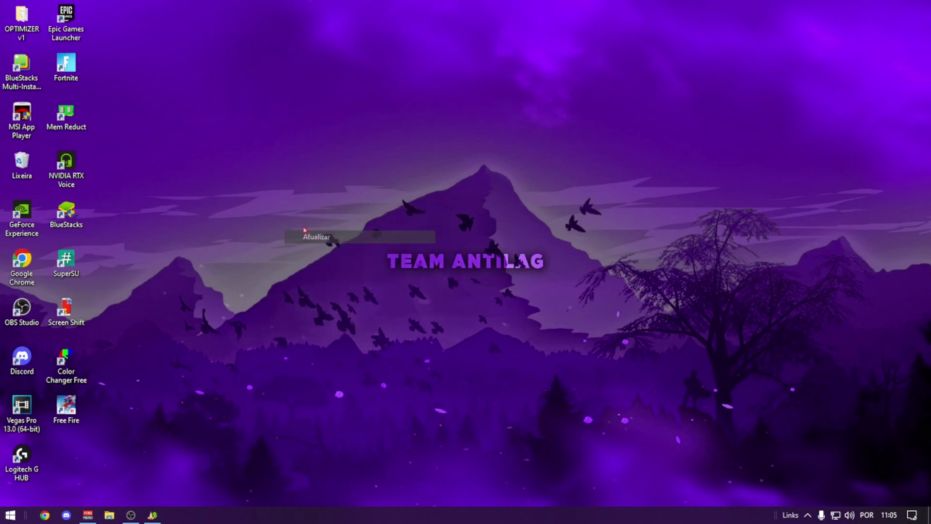
pyautogui.rightClick(305, 229)
pyautogui.click(339, 263)
pyautogui.rightClick(320, 217)
pyautogui.click(384, 254)
pyautogui.rightClick(307, 217)
pyautogui.click(376, 254)
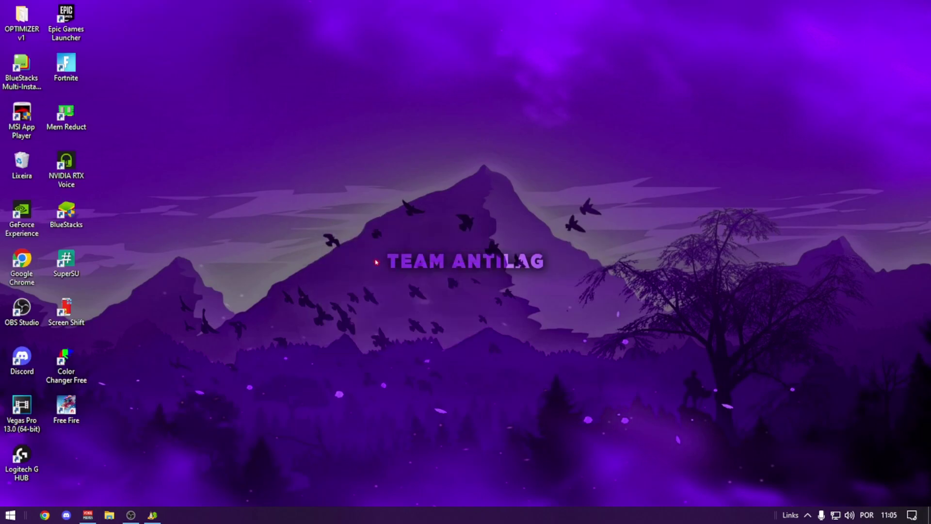